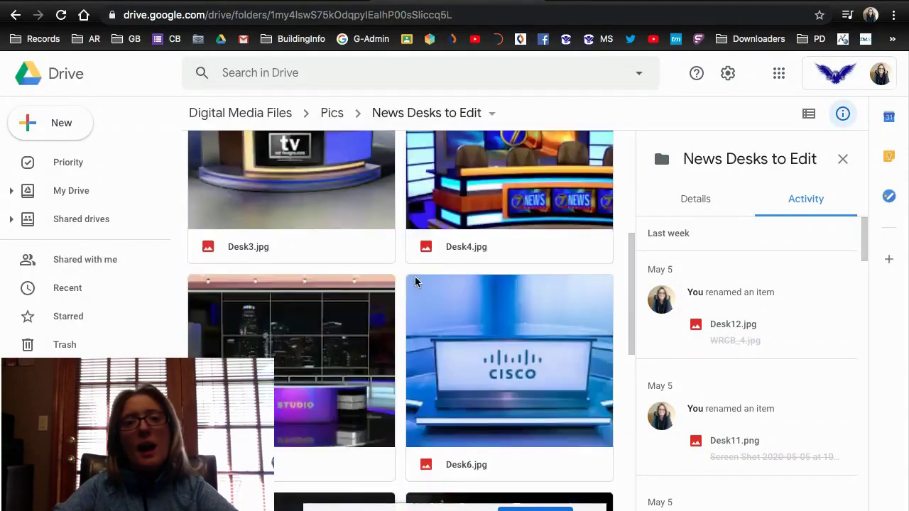
# From pixlr.com, launch Pixlr E and open the Desk2.jpg news desk photo.
pyautogui.scroll(-5, 416, 282)
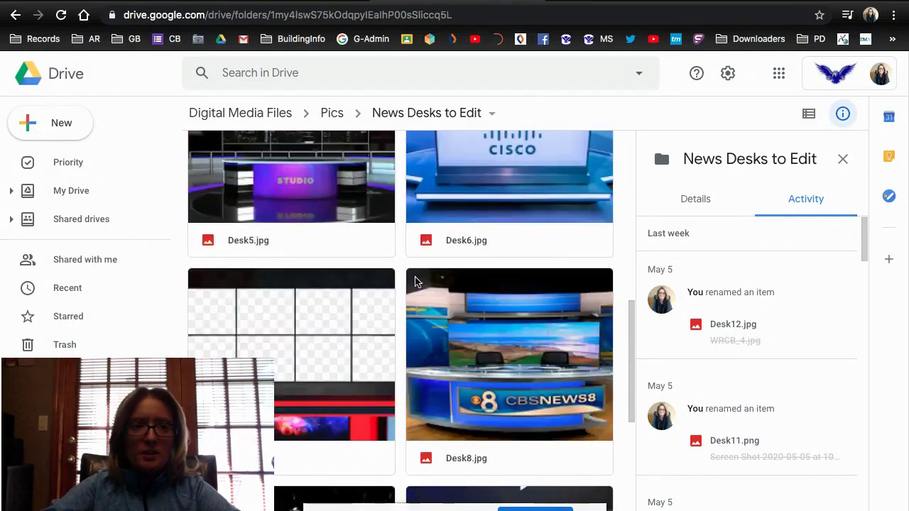
pyautogui.scroll(-8, 416, 282)
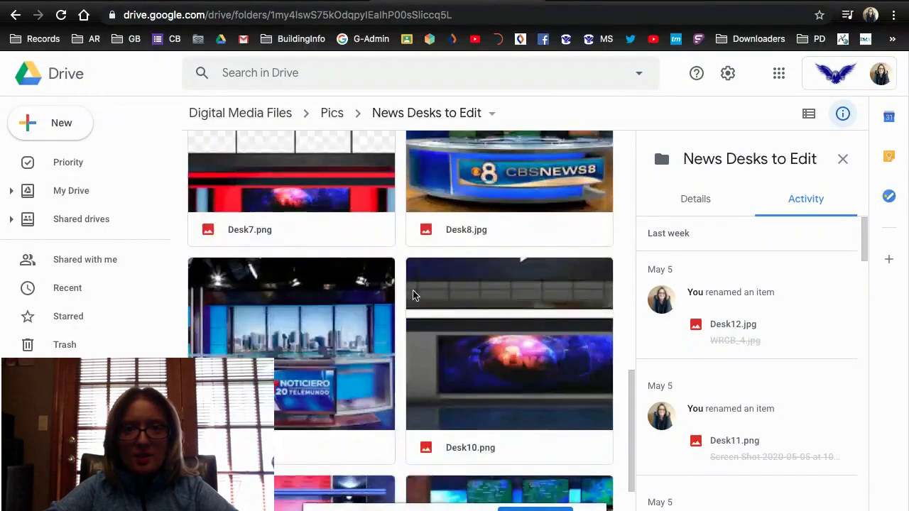
pyautogui.scroll(-1, 409, 319)
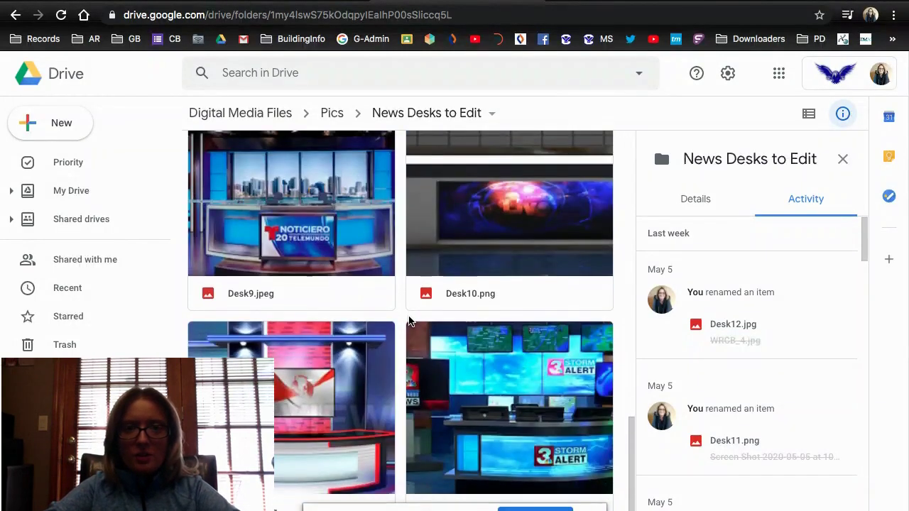
pyautogui.scroll(10, 409, 319)
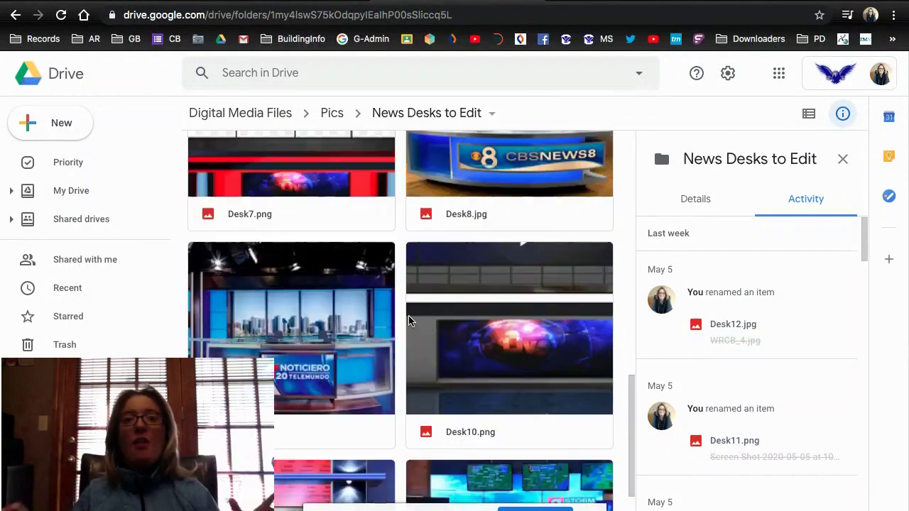
pyautogui.scroll(10, 409, 319)
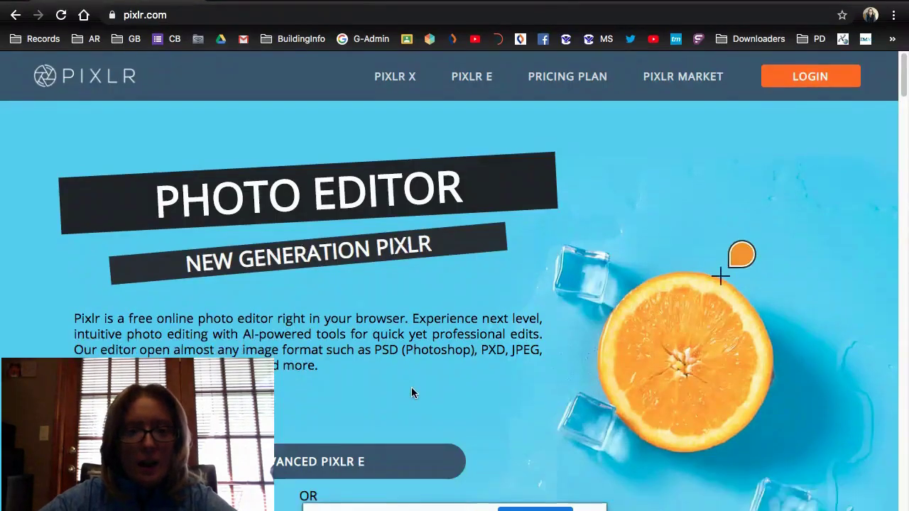
pyautogui.scroll(-4, 412, 391)
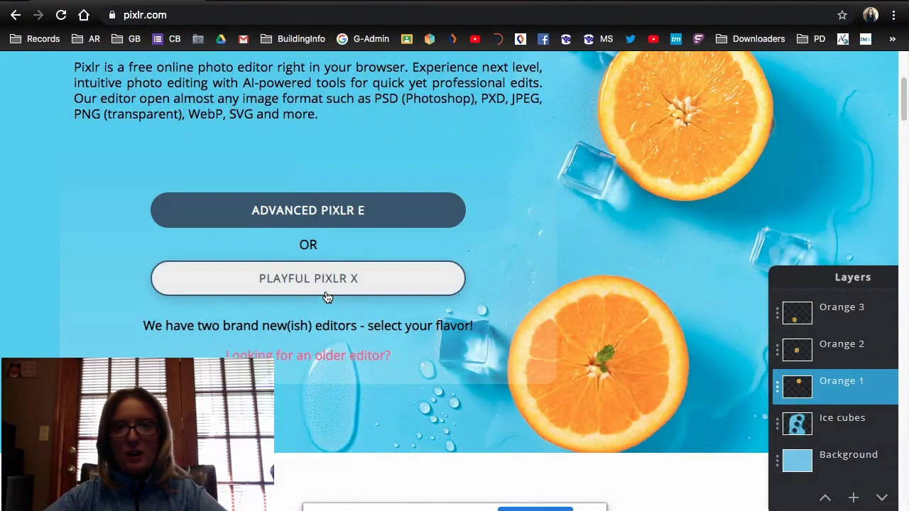
pyautogui.click(309, 220)
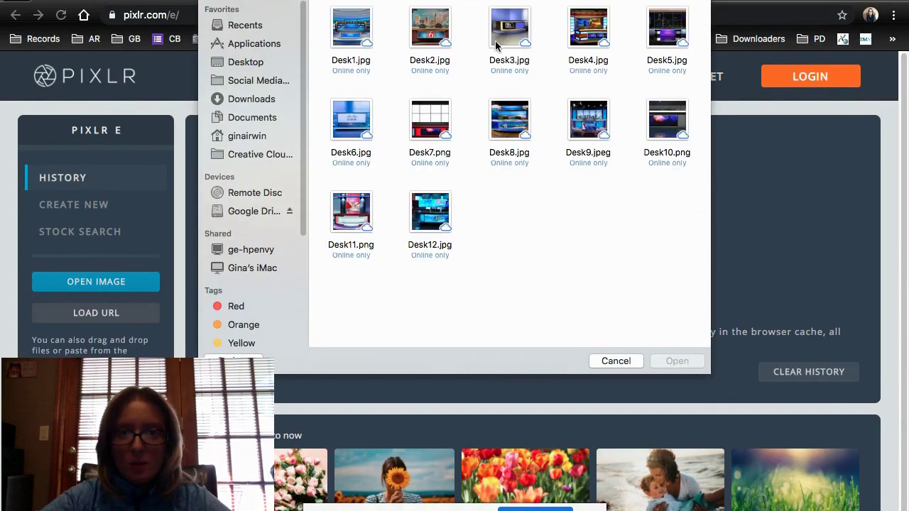
pyautogui.doubleClick(430, 29)
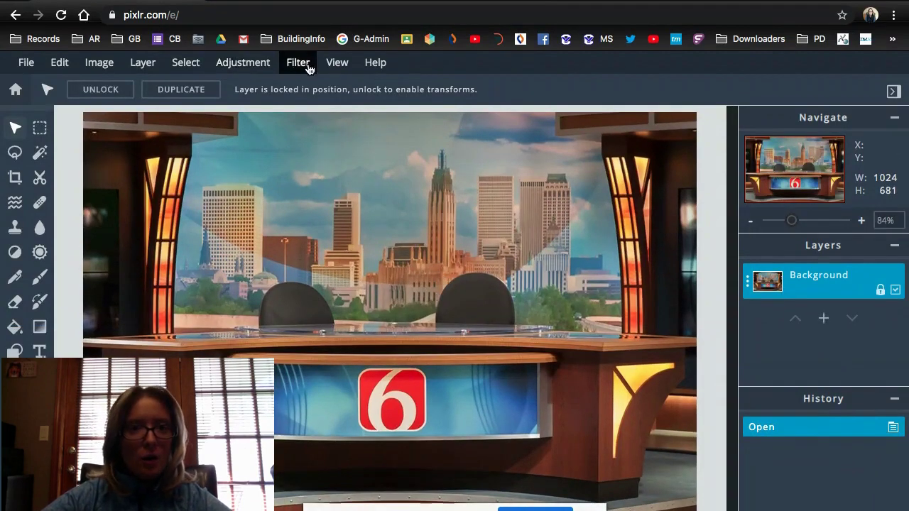
pyautogui.click(339, 64)
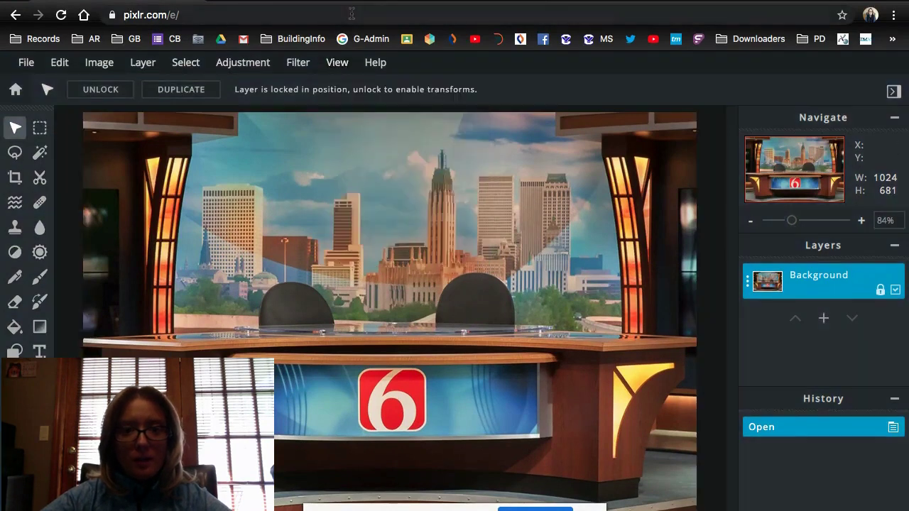
pyautogui.click(334, 65)
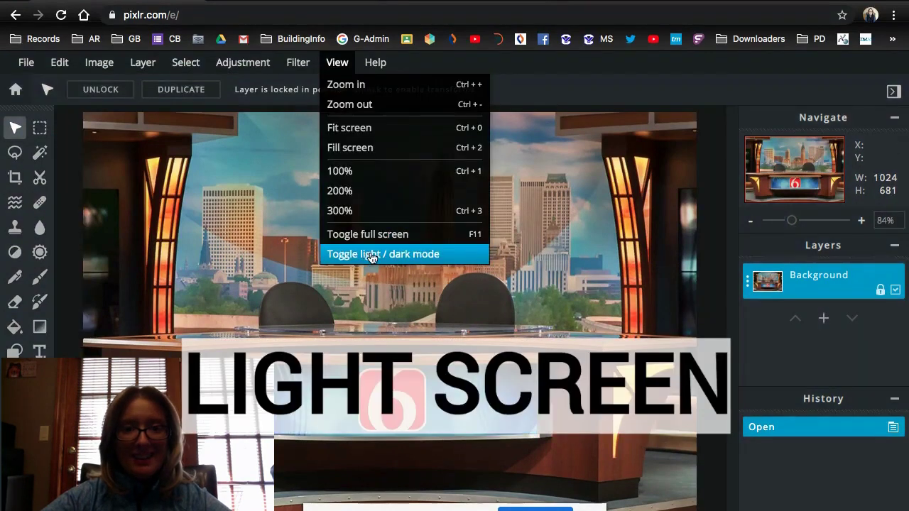
pyautogui.click(369, 253)
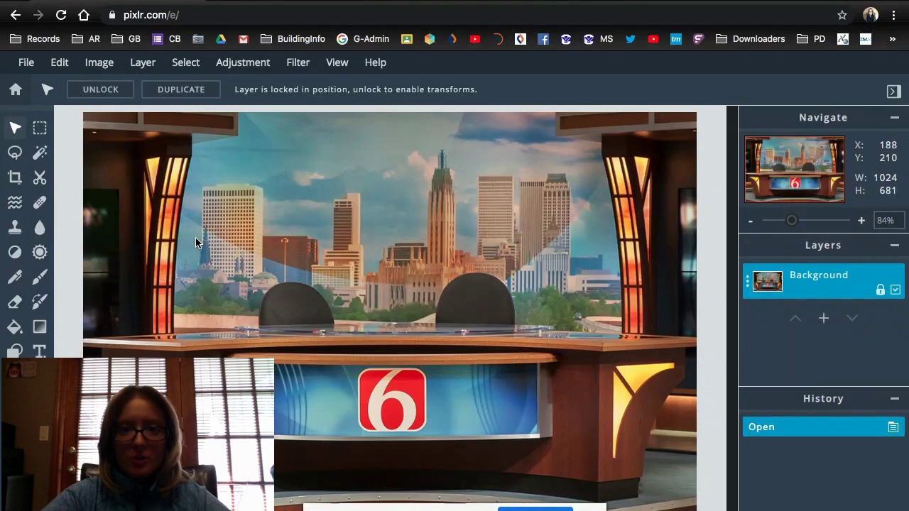
# Leave full screen and Quick Look Desk2 (1).png in Downloads, then return to Chrome.
pyautogui.moveTo(34, 2)
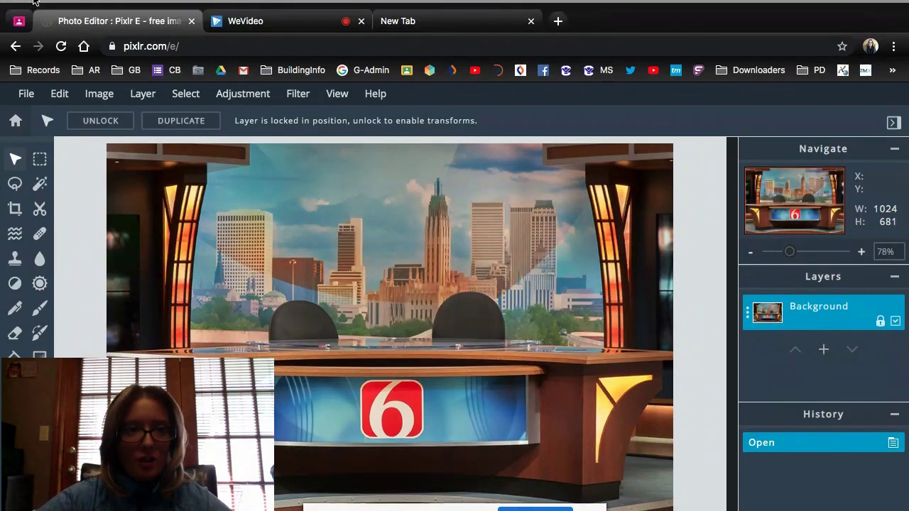
pyautogui.press('ctrl+super+f')
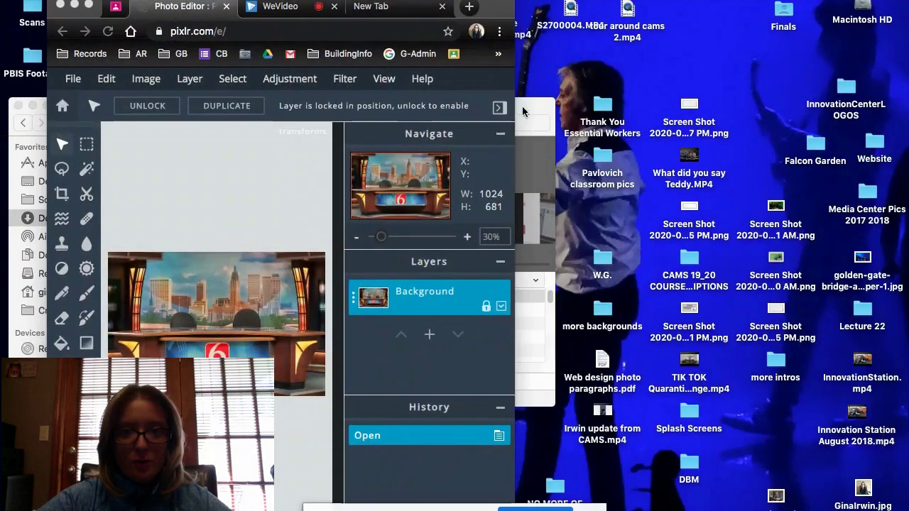
pyautogui.click(686, 239)
pyautogui.press('space')
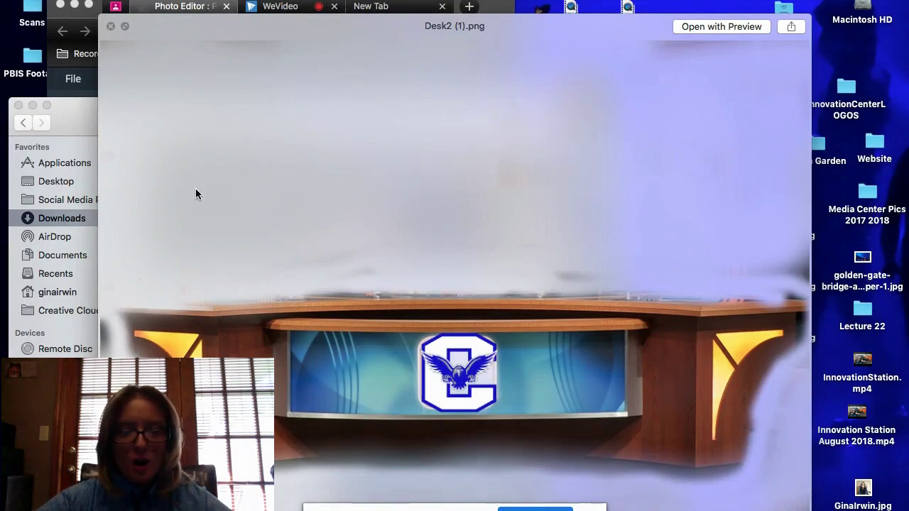
pyautogui.click(503, 12)
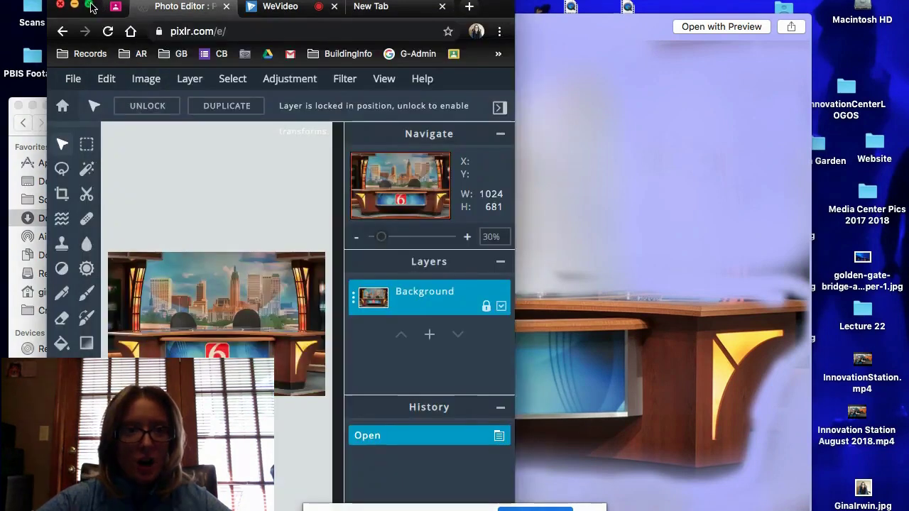
# Maximize Chrome and open Desk2 (1).png from Downloads via File > Open image.
pyautogui.click(88, 6)
pyautogui.click(26, 61)
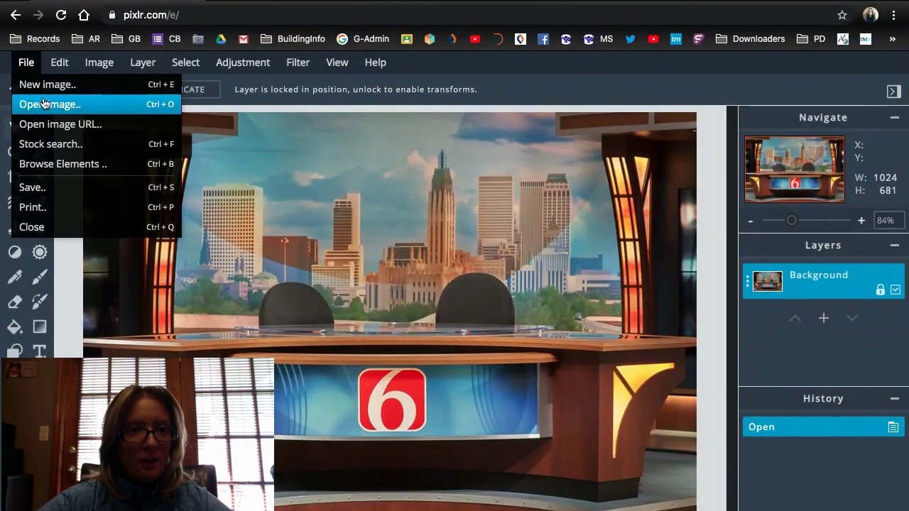
pyautogui.click(44, 104)
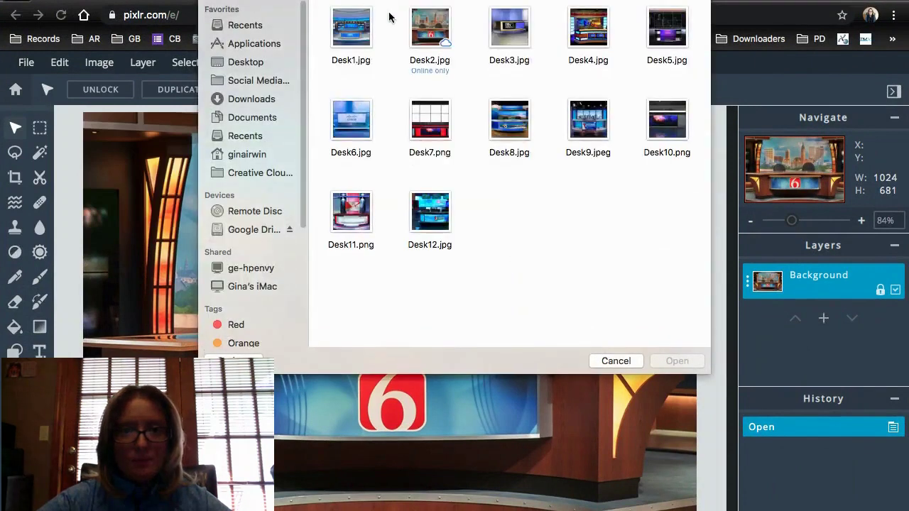
pyautogui.click(297, 99)
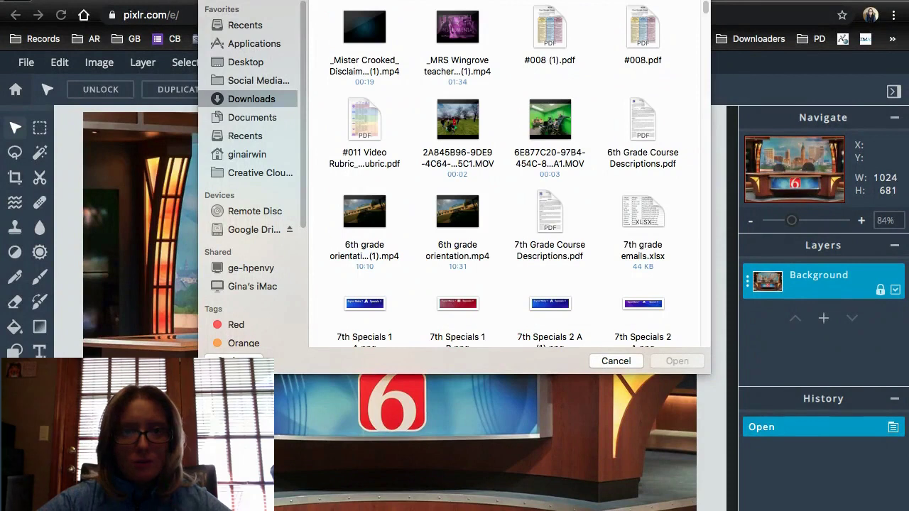
pyautogui.press('super+2')
pyautogui.click(372, 24)
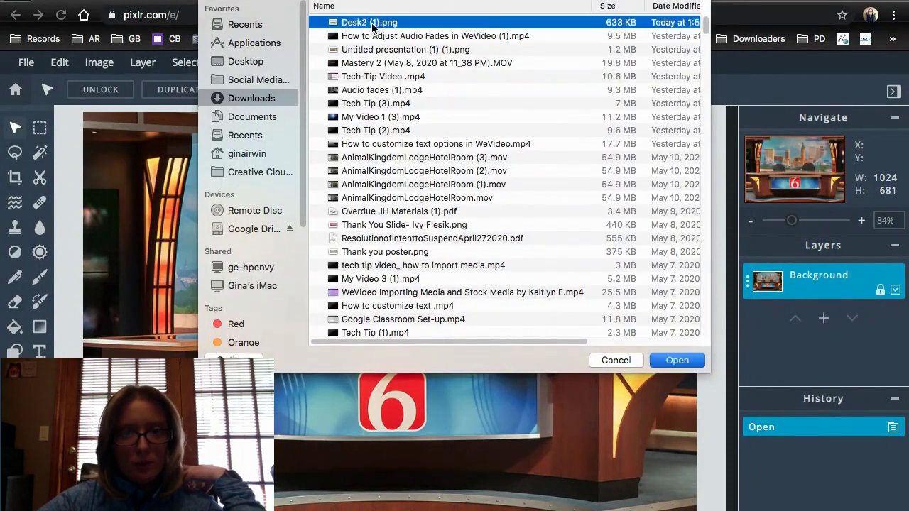
pyautogui.doubleClick(372, 26)
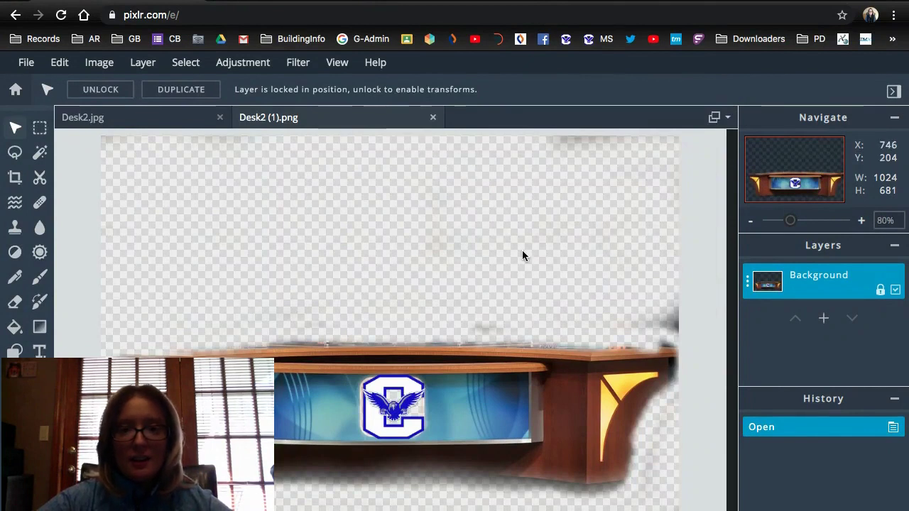
# Toggle the editor between dark and light mode several times from the View menu.
pyautogui.click(337, 62)
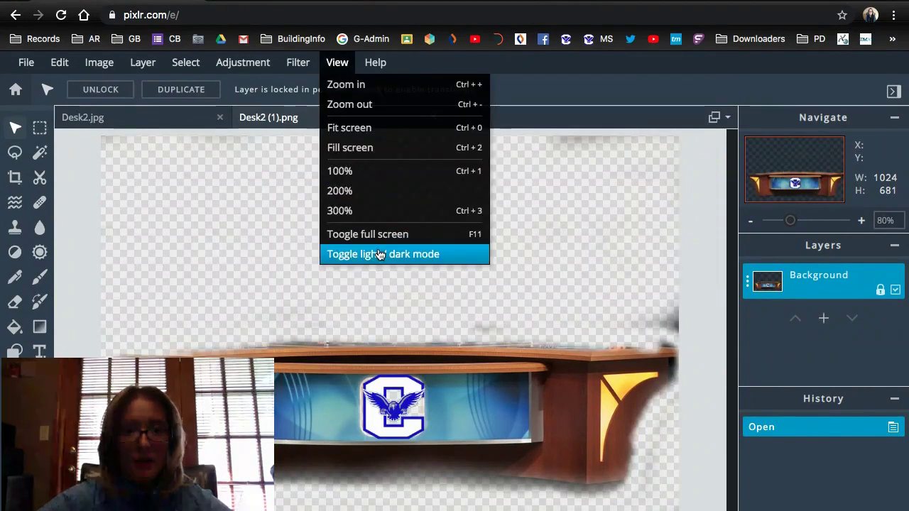
pyautogui.click(379, 254)
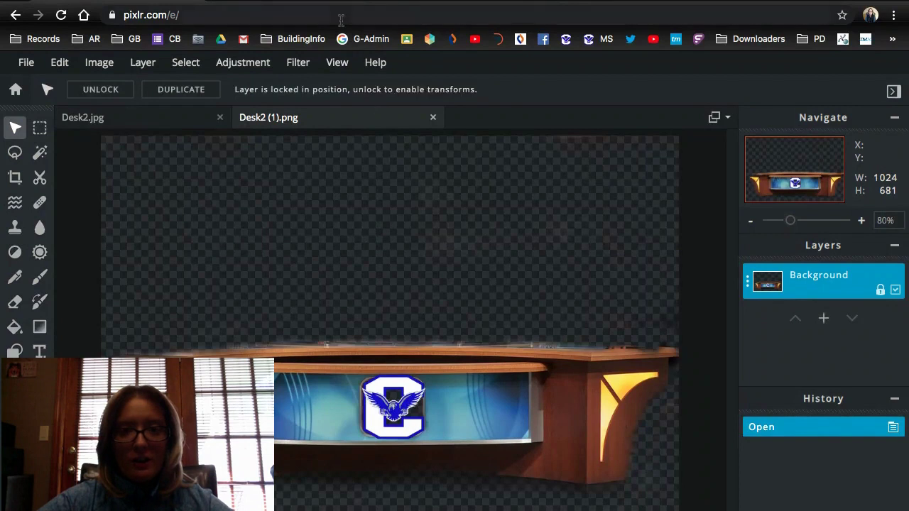
pyautogui.click(337, 63)
pyautogui.click(397, 252)
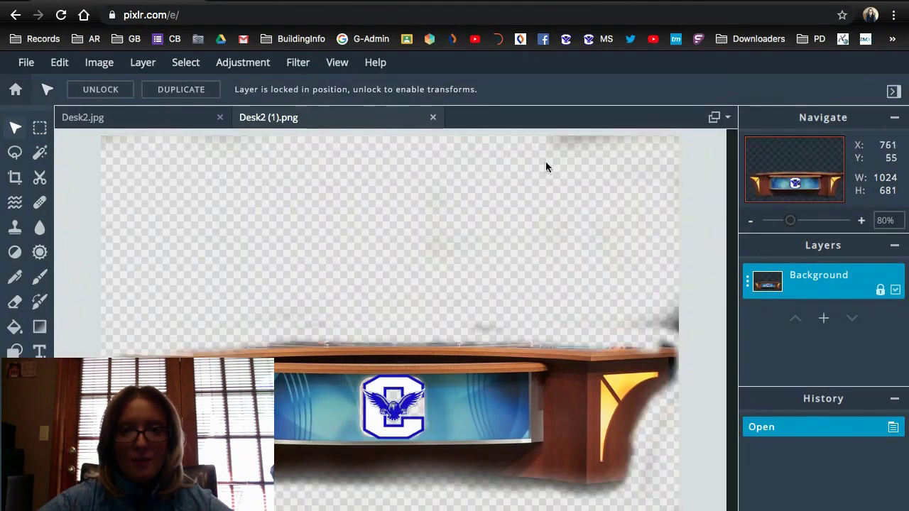
pyautogui.click(336, 63)
pyautogui.click(378, 253)
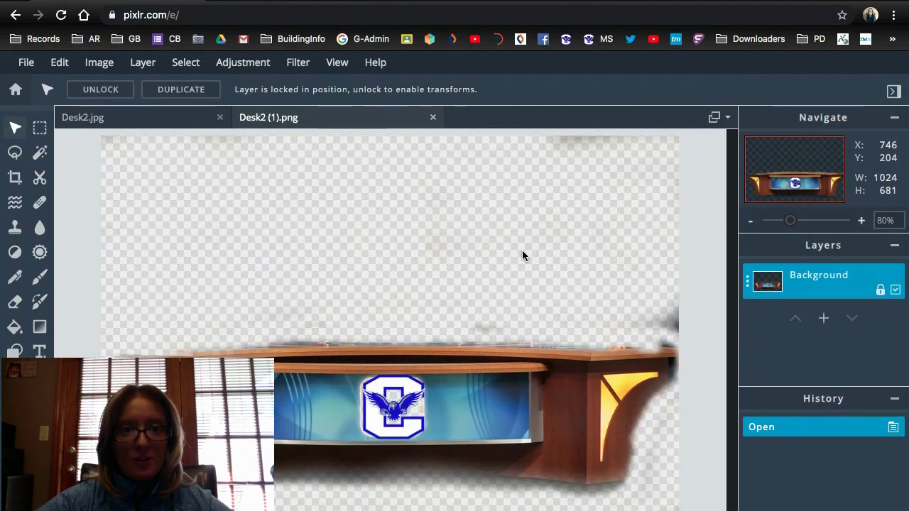
pyautogui.click(336, 63)
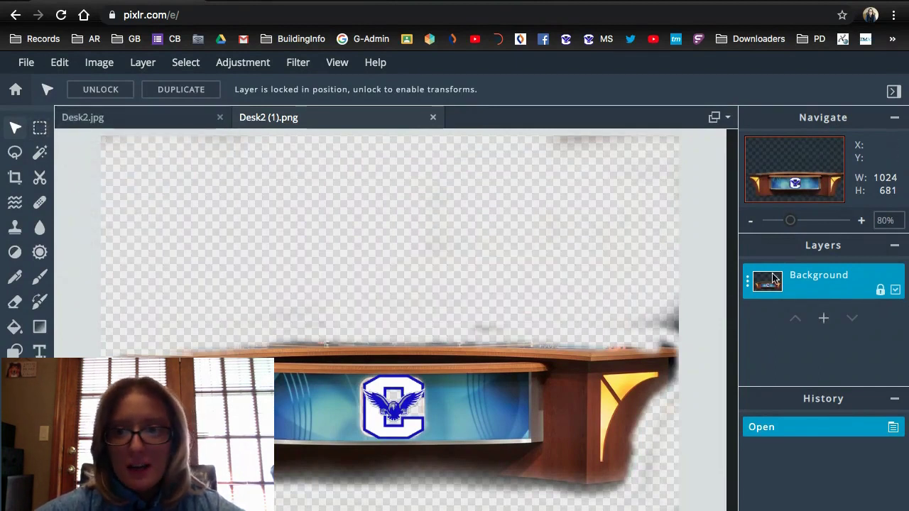
# Unlock the Background layer and draw a small freehand lasso selection at the lower-left.
pyautogui.click(880, 290)
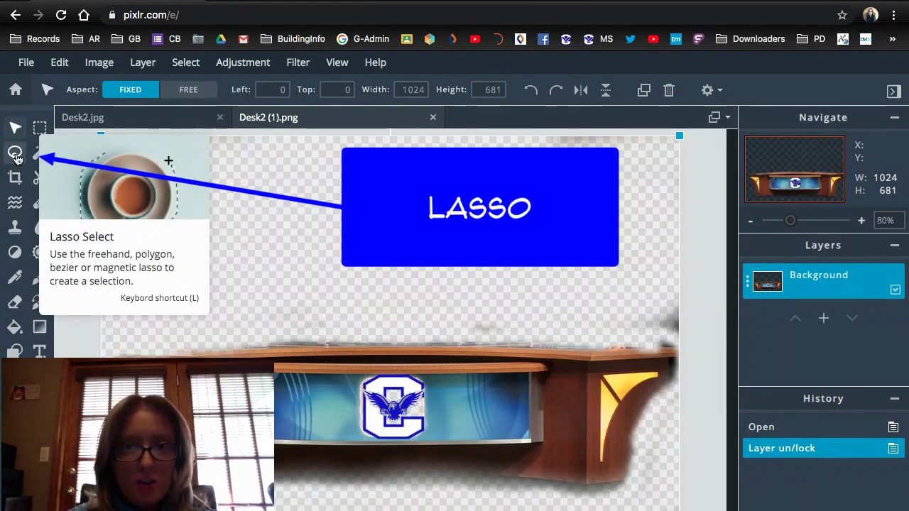
pyautogui.click(16, 154)
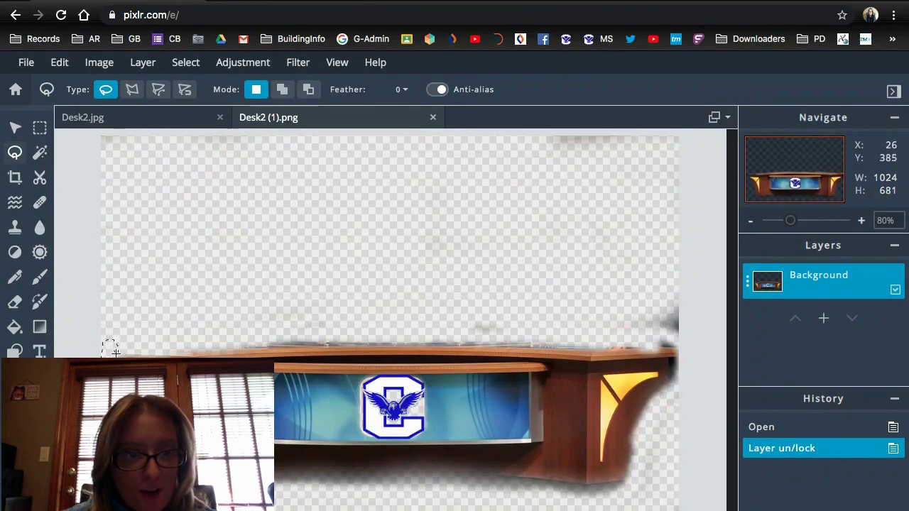
pyautogui.moveTo(115, 352); pyautogui.dragTo(112, 351)
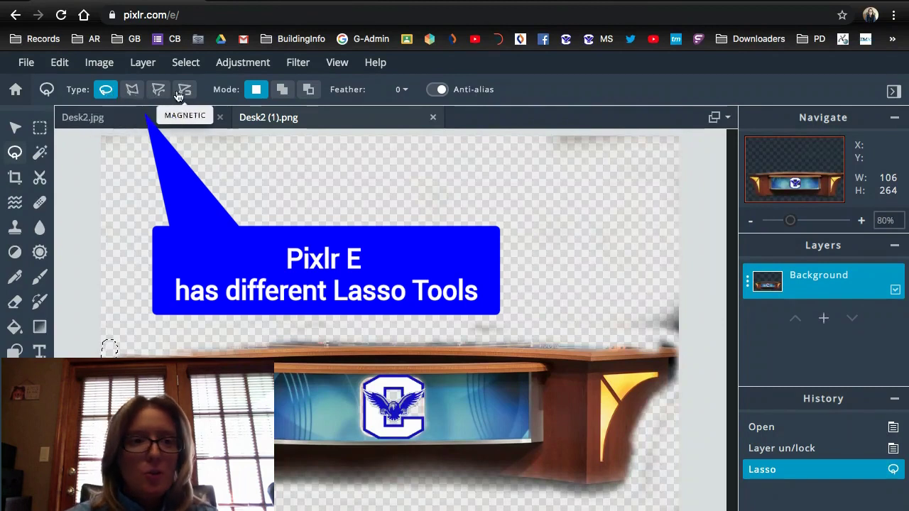
# Polygon-lasso the upper-left haze, delete it, and deselect via Select > Deselect.
pyautogui.click(133, 92)
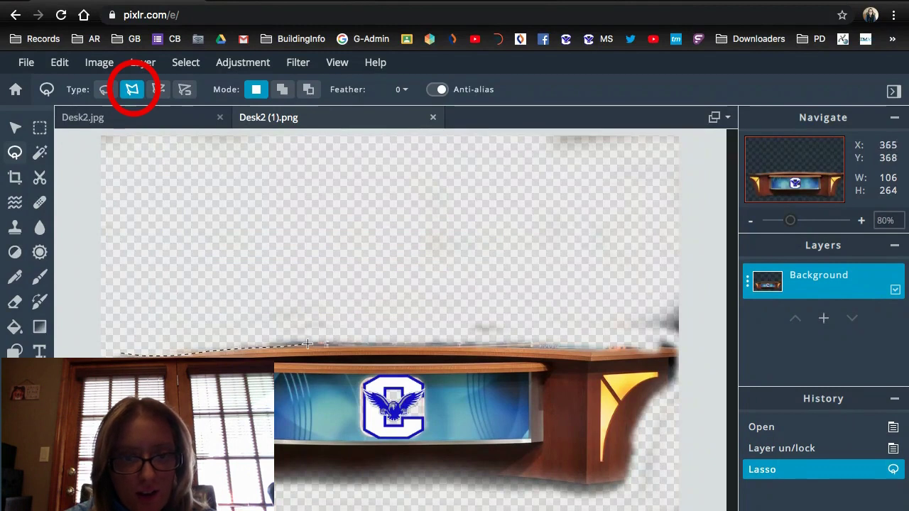
pyautogui.click(355, 344)
pyautogui.click(319, 211)
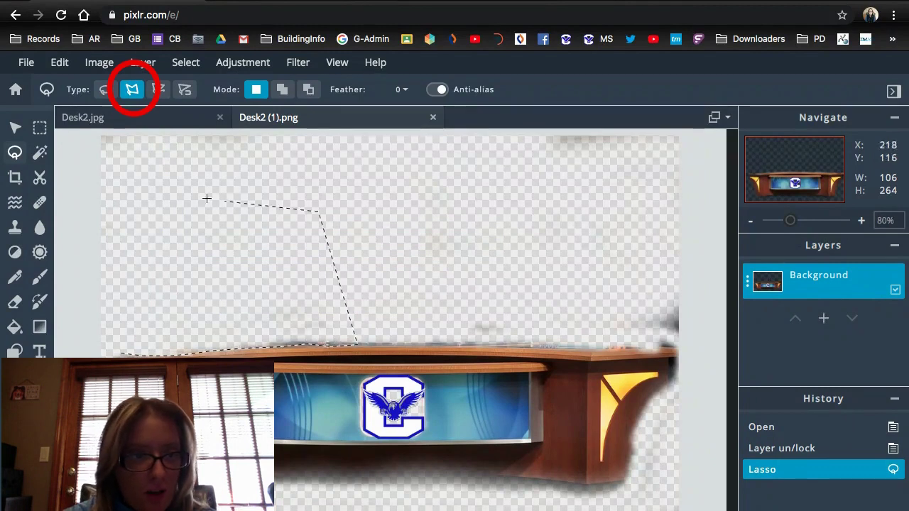
pyautogui.click(137, 192)
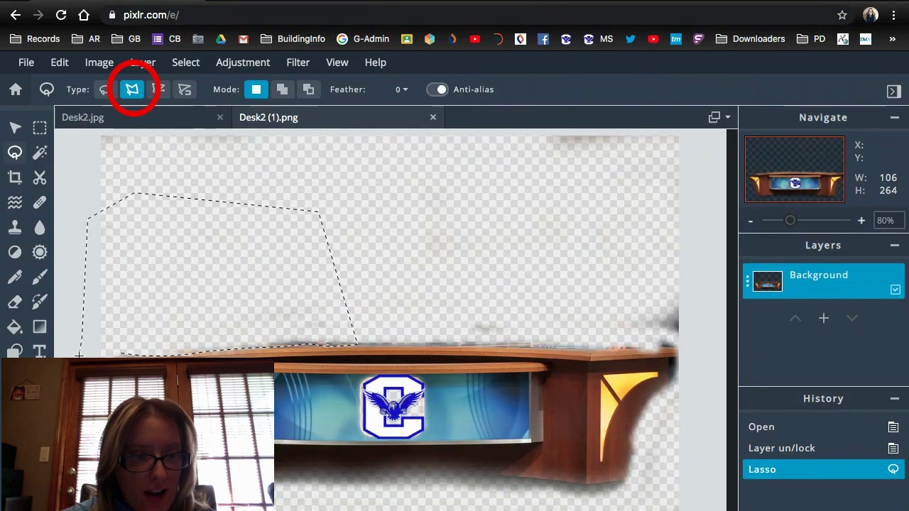
pyautogui.doubleClick(122, 353)
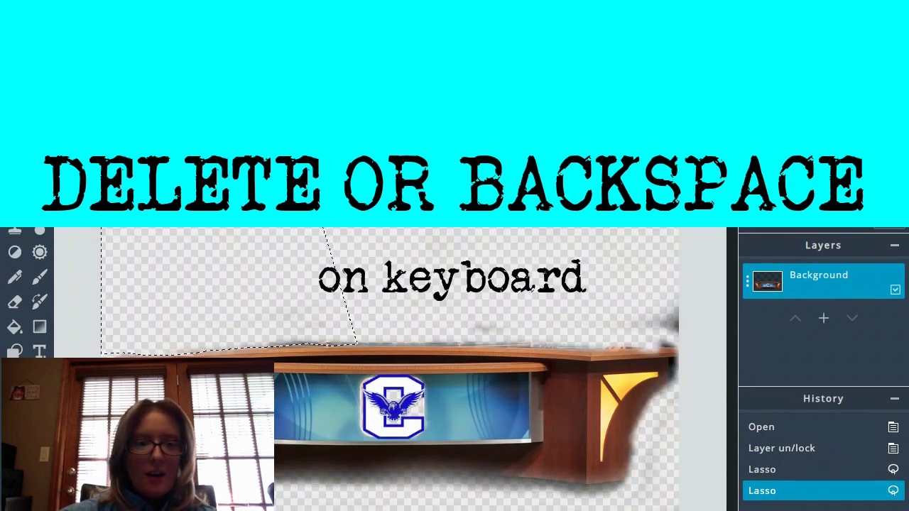
pyautogui.press('Delete')
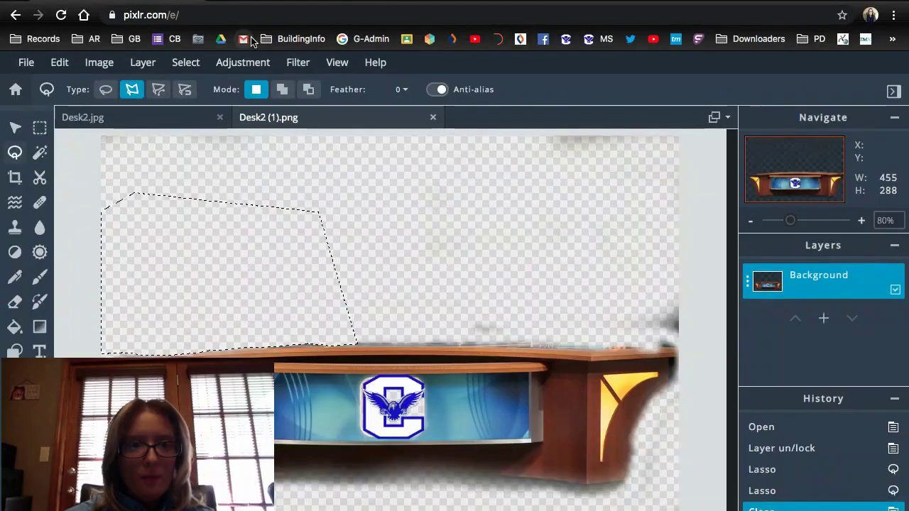
pyautogui.click(186, 63)
pyautogui.click(209, 126)
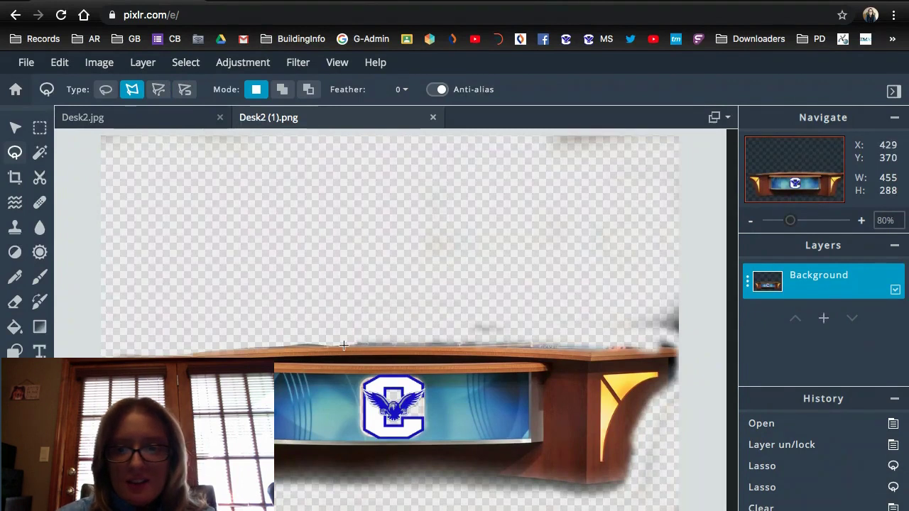
# Polygon-lasso the haze above the desk's right side and delete it.
pyautogui.click(680, 349)
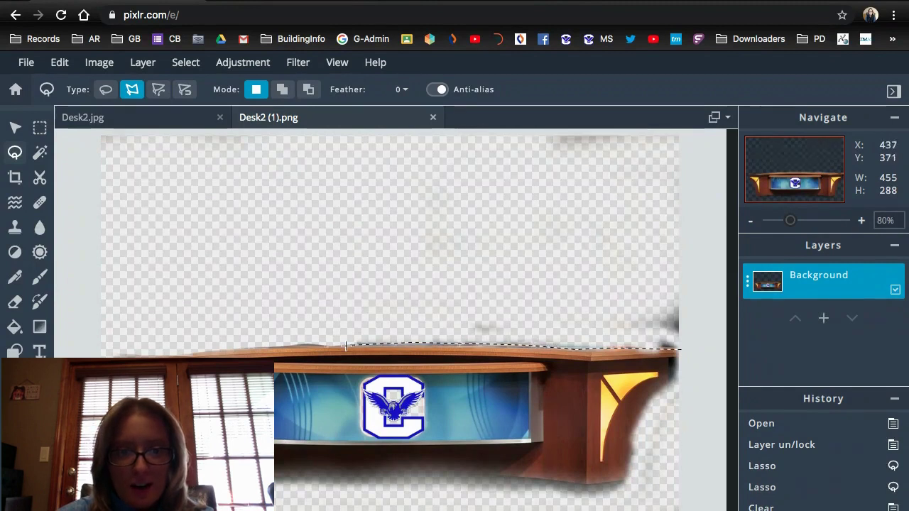
pyautogui.click(255, 337)
pyautogui.click(267, 203)
pyautogui.click(591, 176)
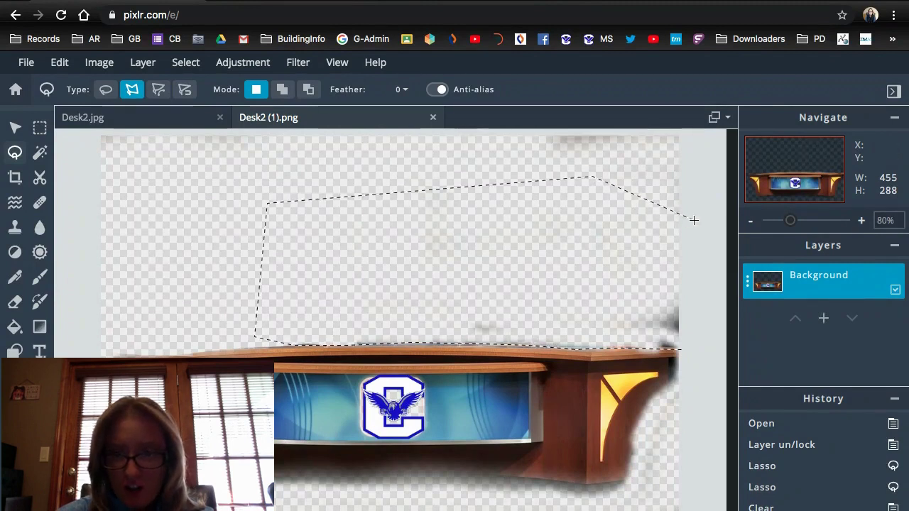
pyautogui.click(680, 350)
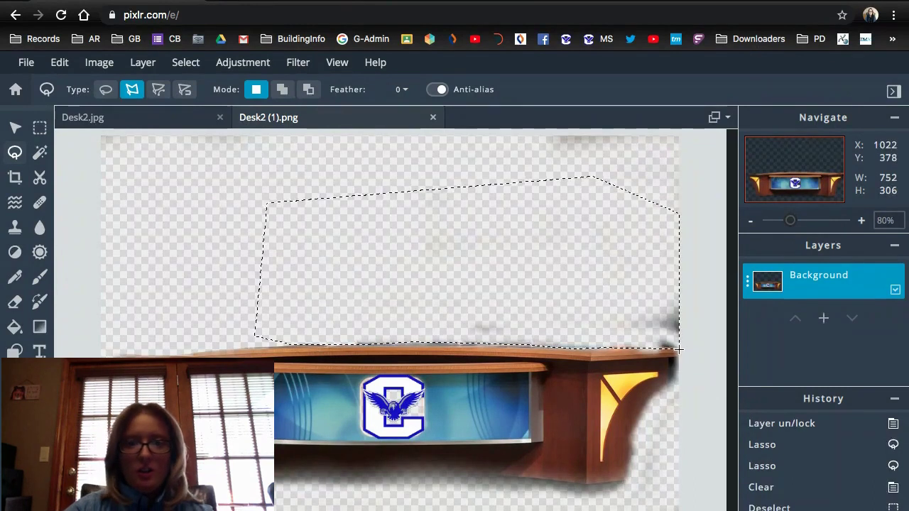
pyautogui.press('Delete')
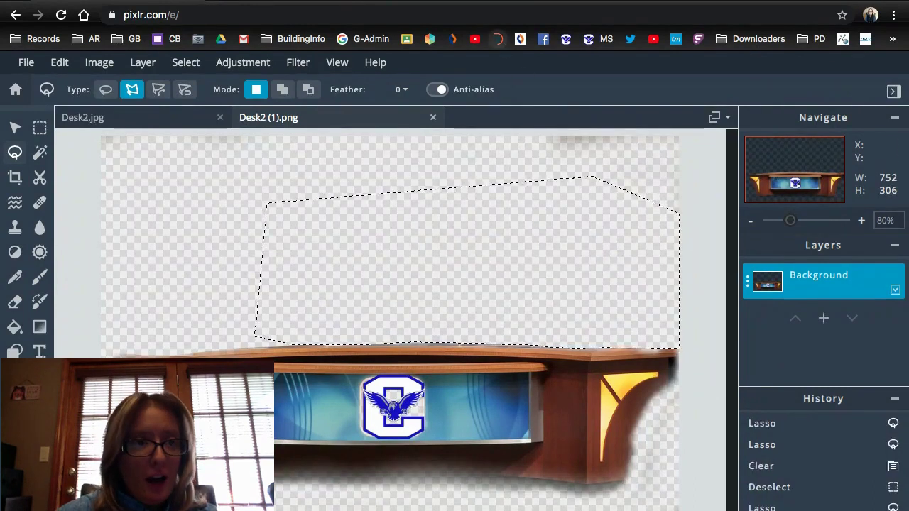
# Start File > Open image and browse to the Google Drive location.
pyautogui.click(26, 62)
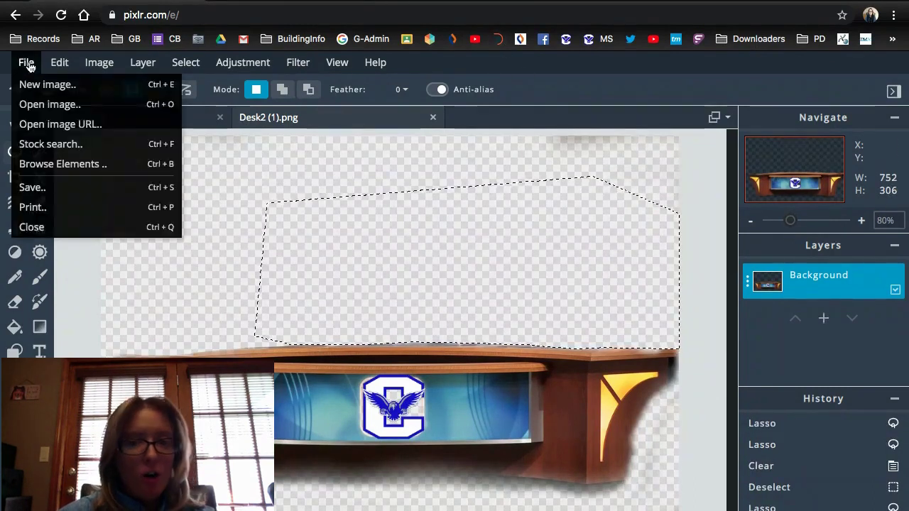
pyautogui.click(46, 105)
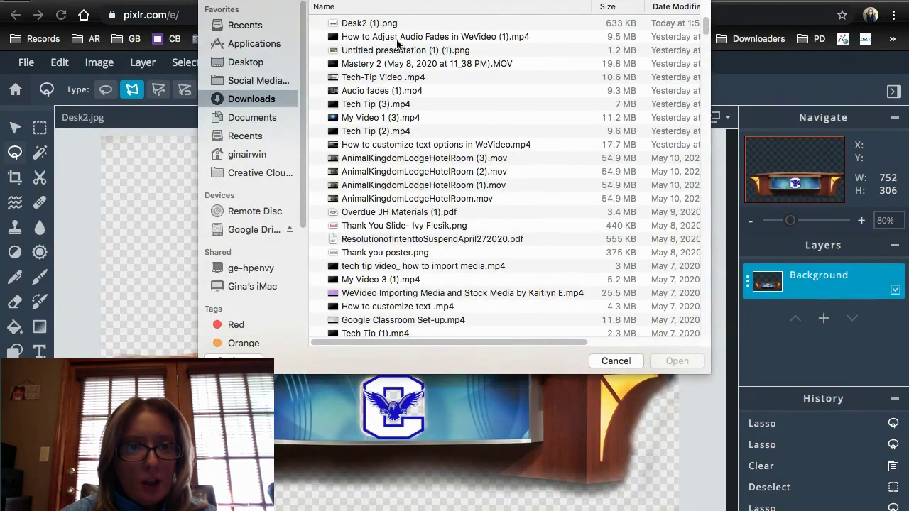
pyautogui.click(258, 231)
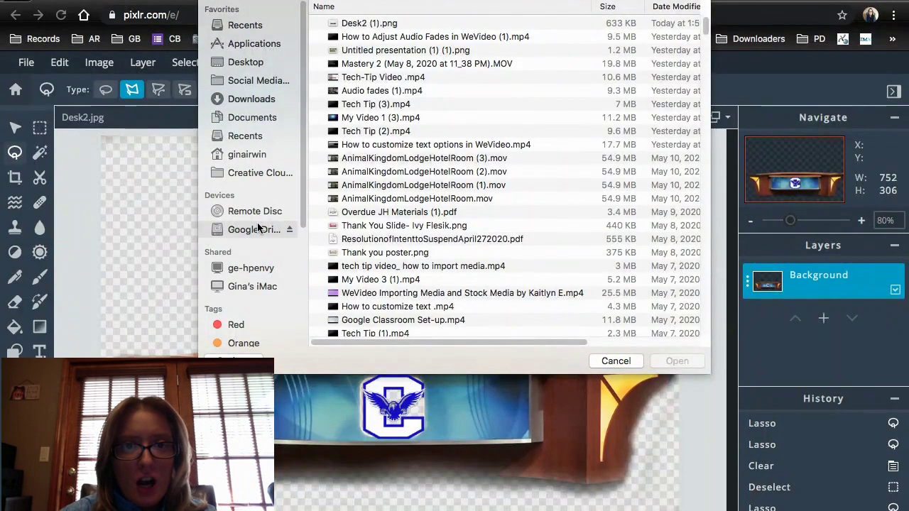
# Open Desk2.jpg from Google Drive's Shared drives folder.
pyautogui.doubleClick(378, 37)
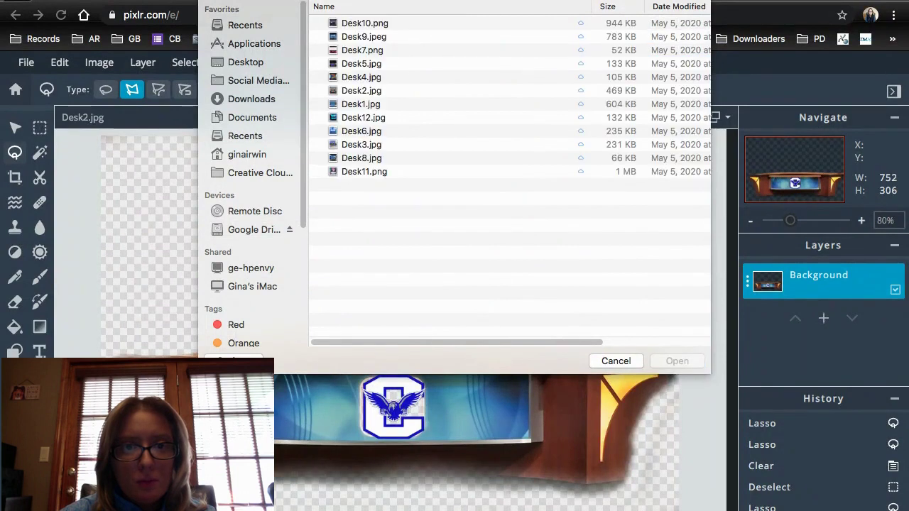
pyautogui.press('super+1')
pyautogui.doubleClick(430, 30)
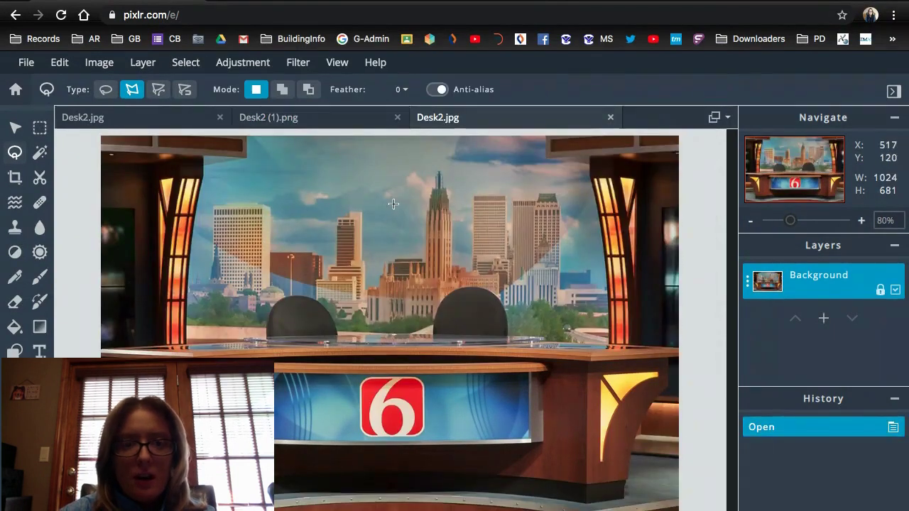
# Switch the editor to dark mode and back to light mode.
pyautogui.click(335, 63)
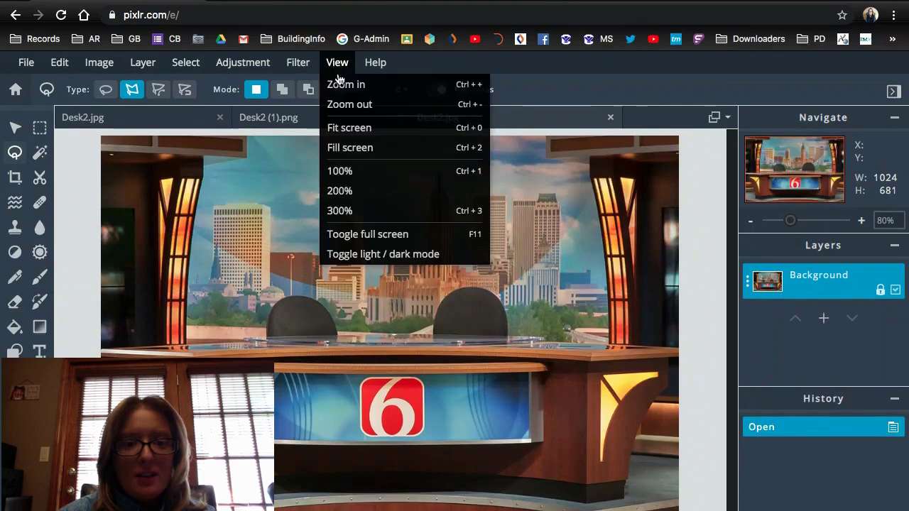
pyautogui.click(408, 255)
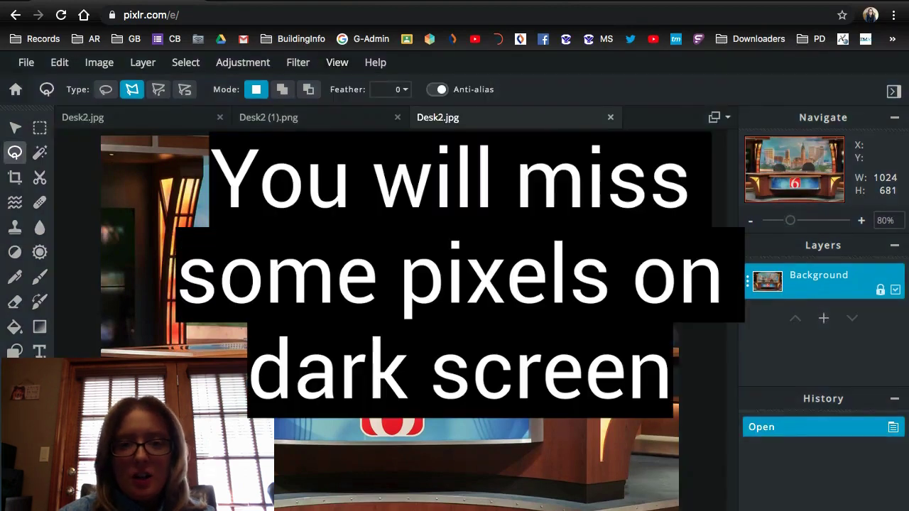
pyautogui.click(335, 66)
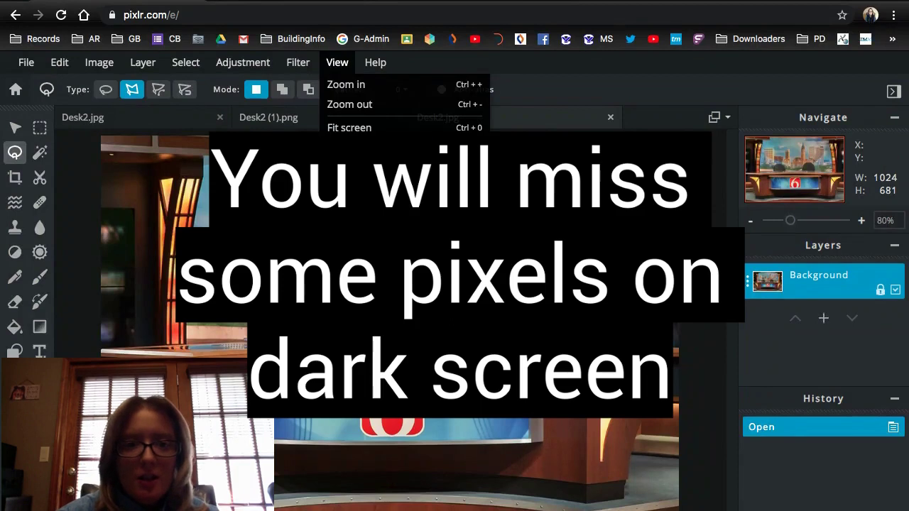
pyautogui.click(407, 256)
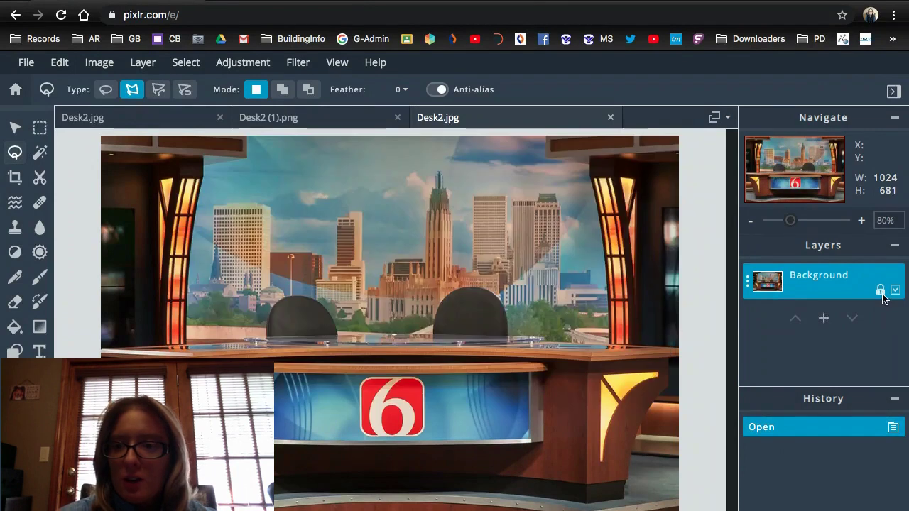
# Unlock the layer, then marquee-delete the city backdrop above the desk and a thin bottom strip.
pyautogui.click(880, 291)
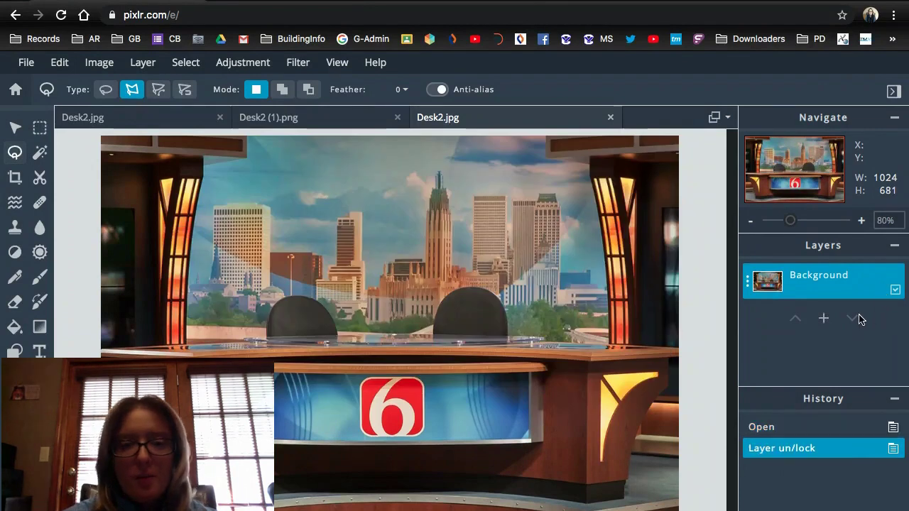
pyautogui.click(40, 129)
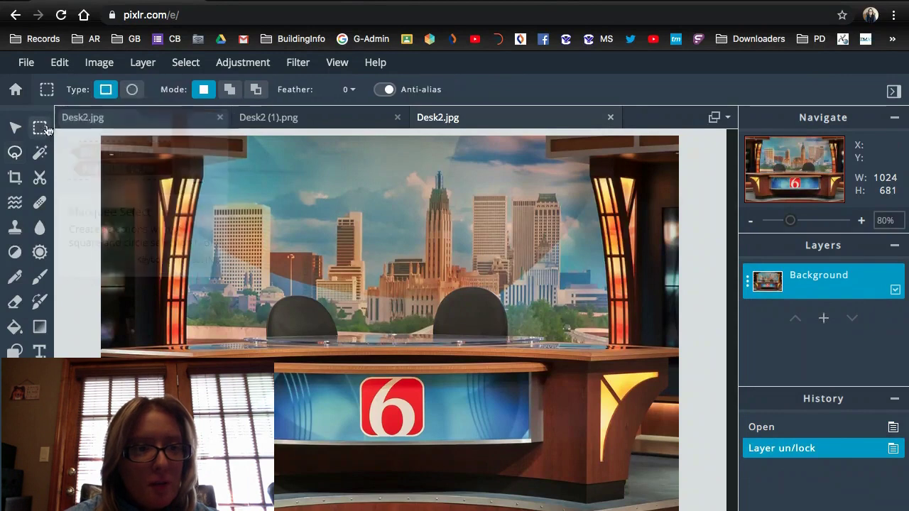
pyautogui.moveTo(87, 131); pyautogui.dragTo(701, 336)
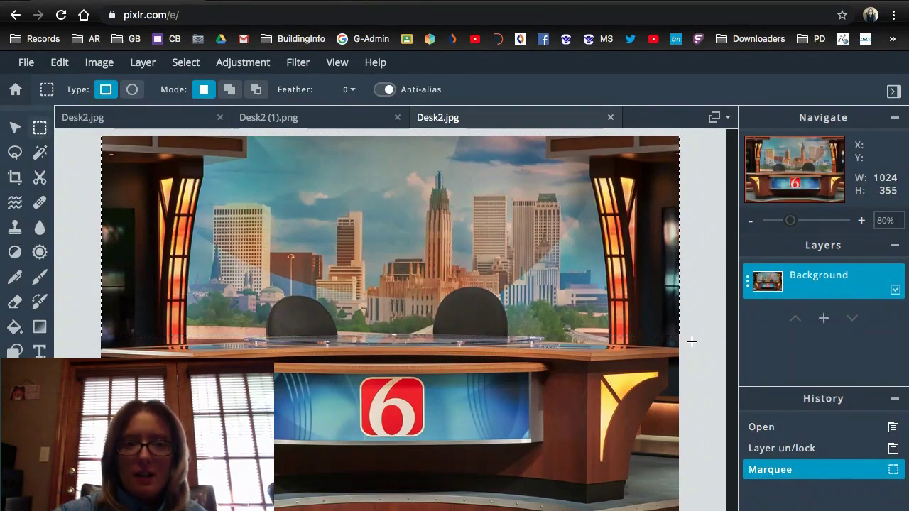
pyautogui.press('Delete')
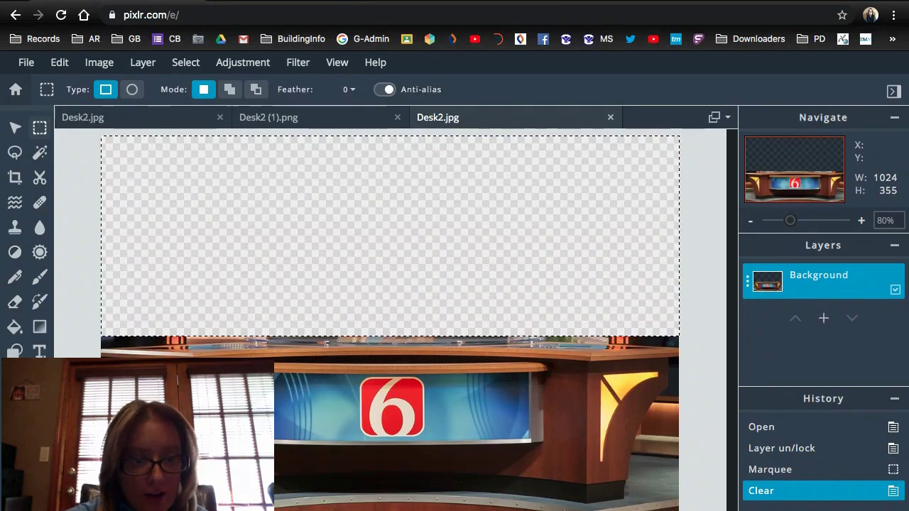
pyautogui.moveTo(108, 500); pyautogui.dragTo(685, 505)
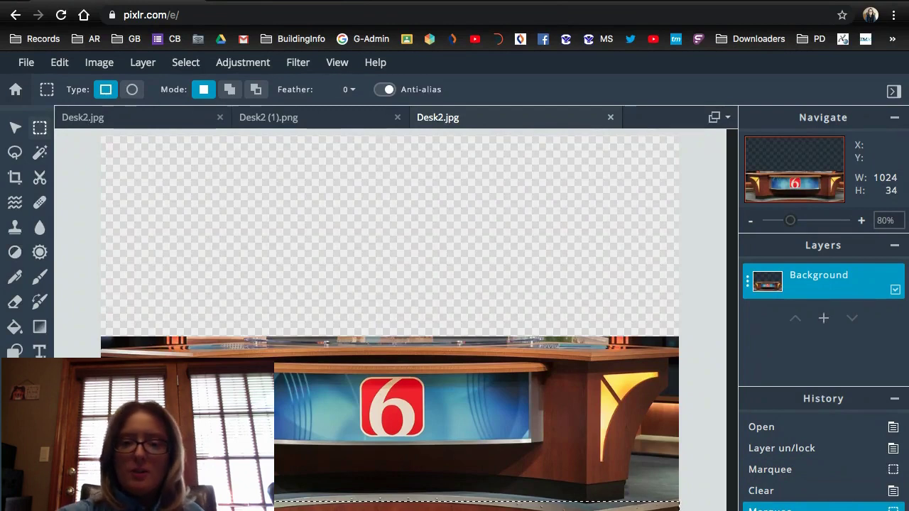
pyautogui.press('Delete')
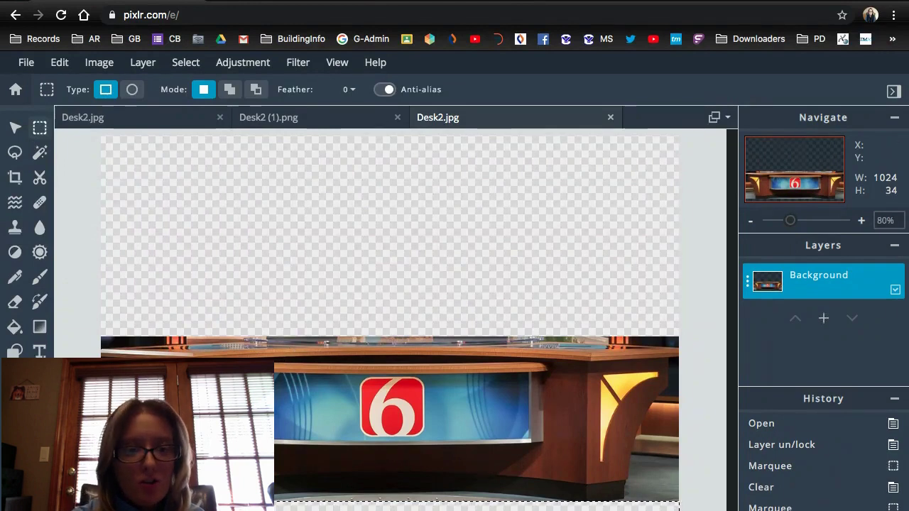
# Zoom to the desk's right end and delete a four-point polygon-lasso area beside the bracket.
pyautogui.moveTo(790, 221); pyautogui.dragTo(823, 227)
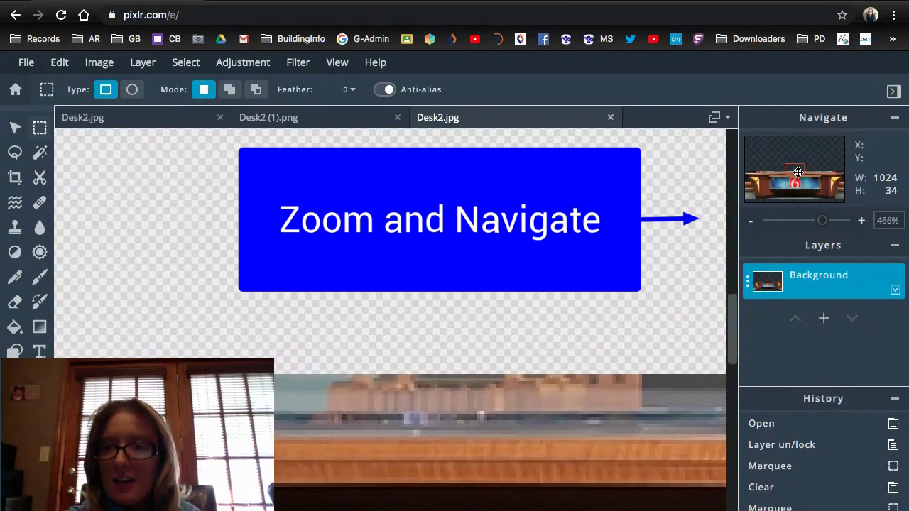
pyautogui.moveTo(797, 172); pyautogui.dragTo(842, 182)
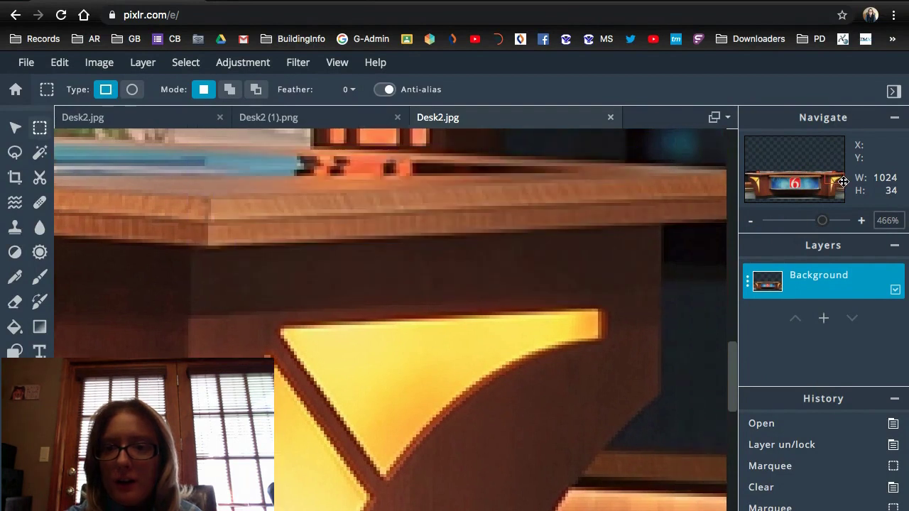
pyautogui.click(15, 158)
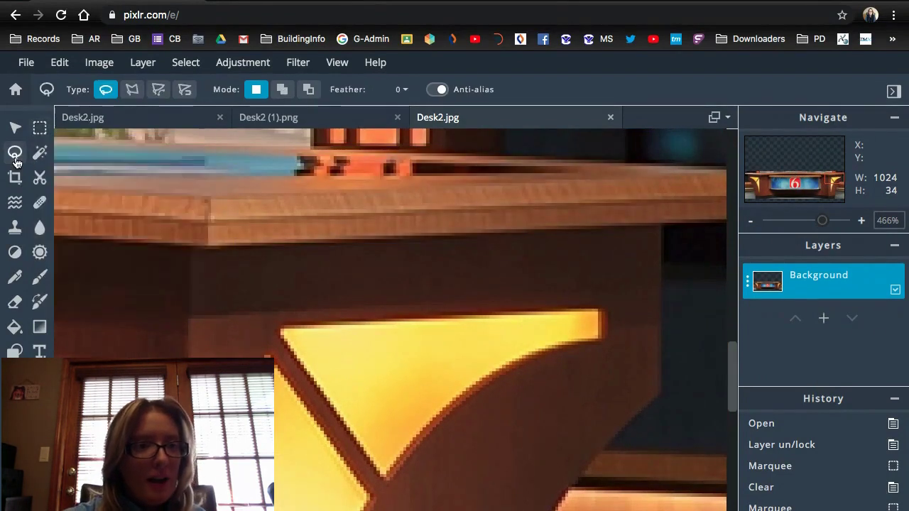
pyautogui.click(132, 92)
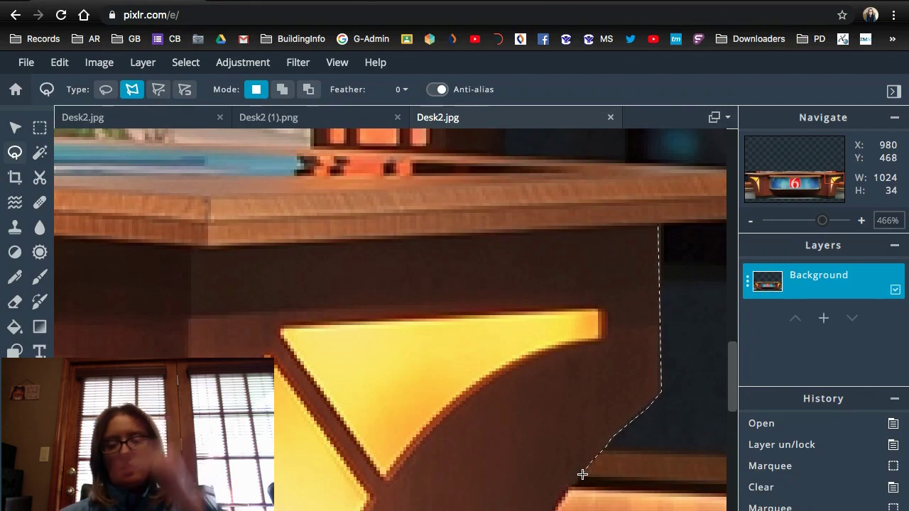
pyautogui.click(577, 480)
pyautogui.click(720, 477)
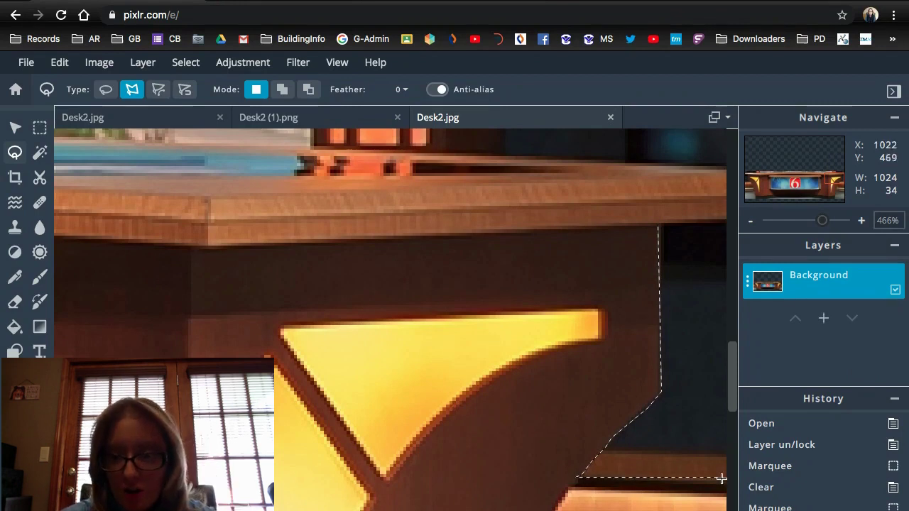
pyautogui.click(721, 220)
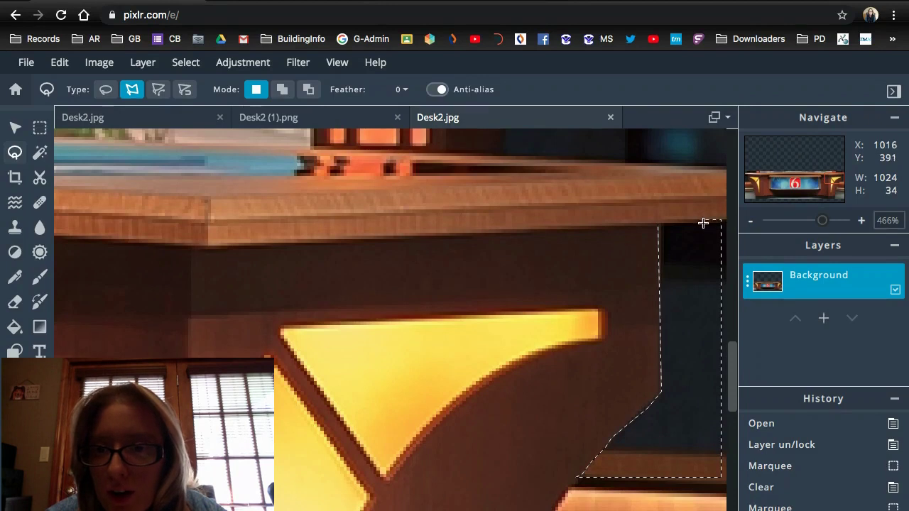
pyautogui.click(658, 223)
pyautogui.press('Delete')
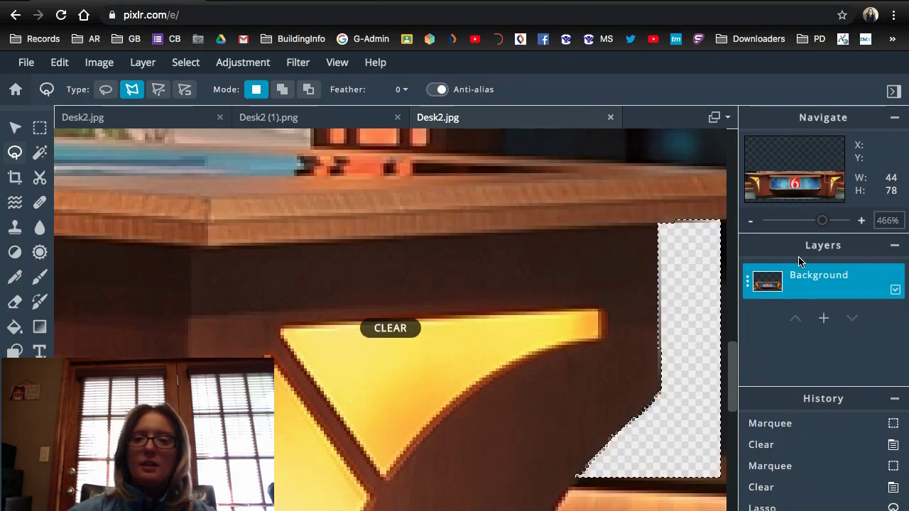
# Zoom out to the curved lower bracket and discard a mistaken freehand outline with Deselect.
pyautogui.moveTo(821, 222)
pyautogui.mouseDown()
pyautogui.moveTo(798, 225)
pyautogui.moveTo(814, 223)
pyautogui.mouseUp()
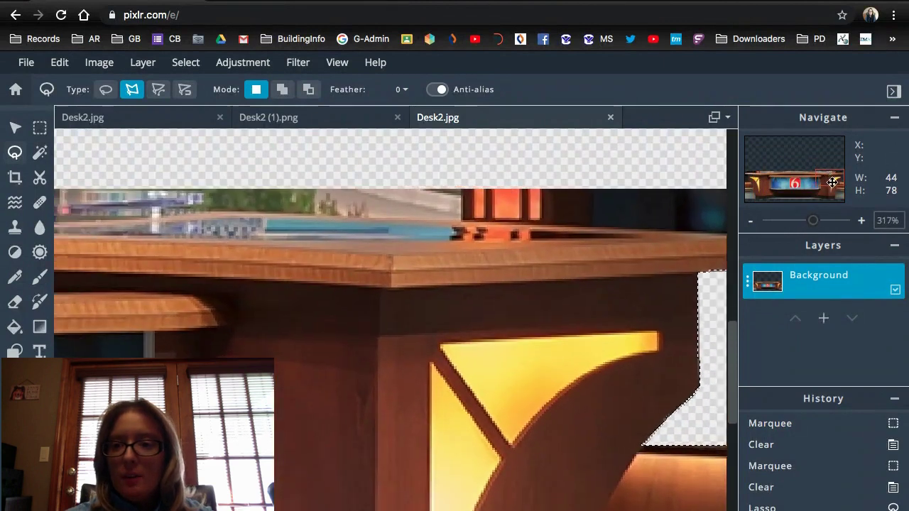
pyautogui.moveTo(832, 183); pyautogui.dragTo(837, 189)
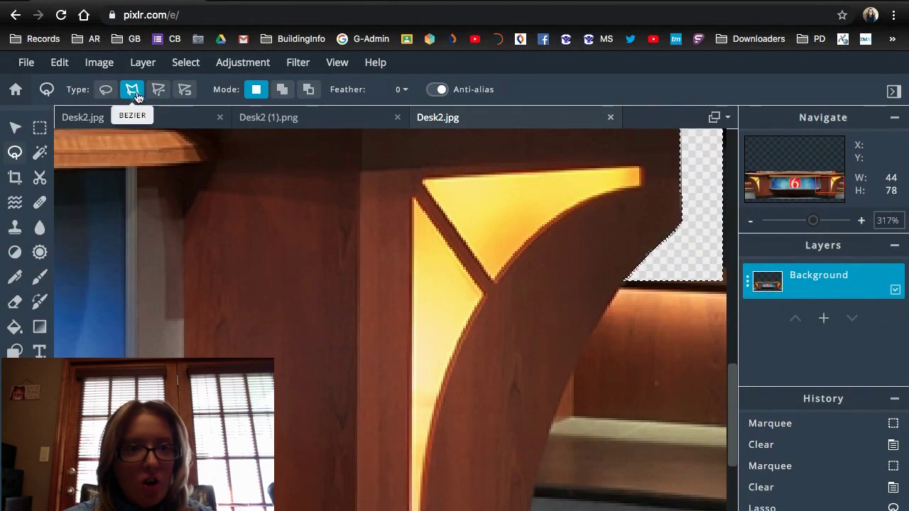
pyautogui.moveTo(625, 281); pyautogui.dragTo(562, 395)
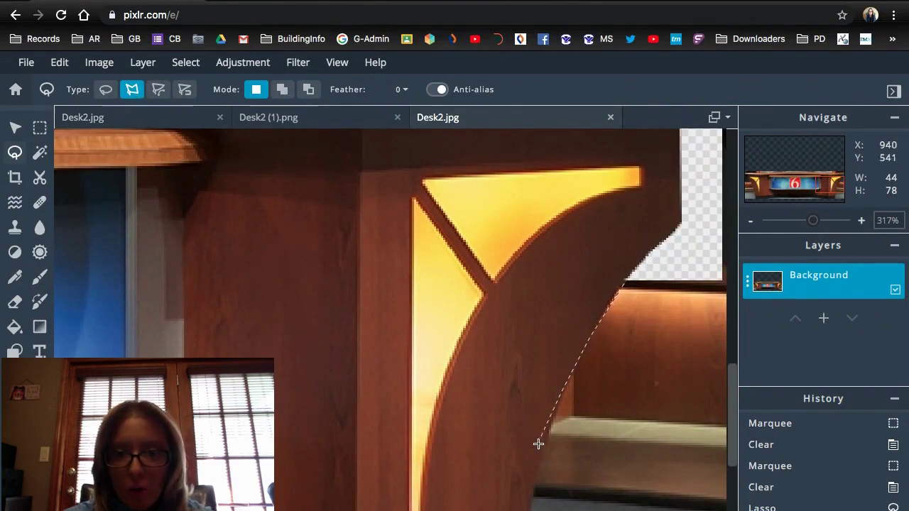
pyautogui.moveTo(536, 473)
pyautogui.mouseDown()
pyautogui.moveTo(528, 508)
pyautogui.moveTo(486, 506)
pyautogui.moveTo(519, 510)
pyautogui.moveTo(348, 494)
pyautogui.moveTo(362, 497)
pyautogui.moveTo(380, 480)
pyautogui.moveTo(614, 212)
pyautogui.moveTo(623, 284)
pyautogui.mouseUp()
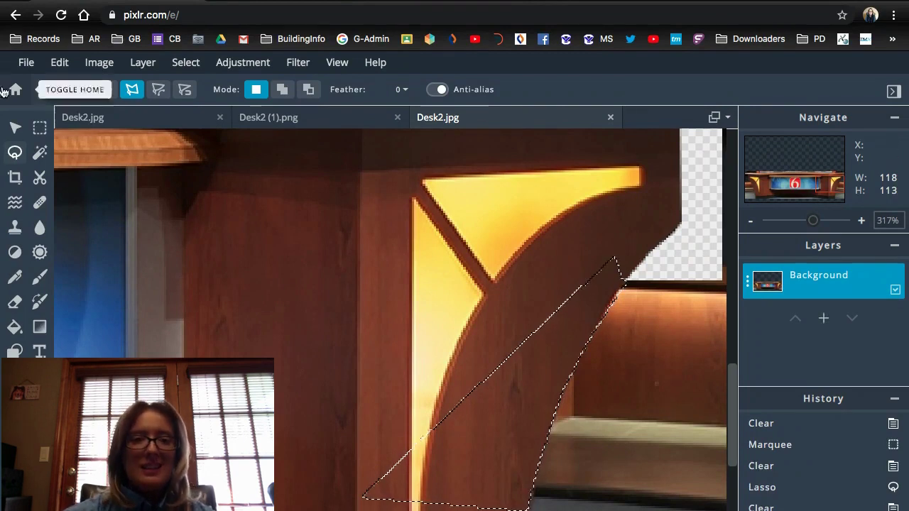
pyautogui.click(191, 75)
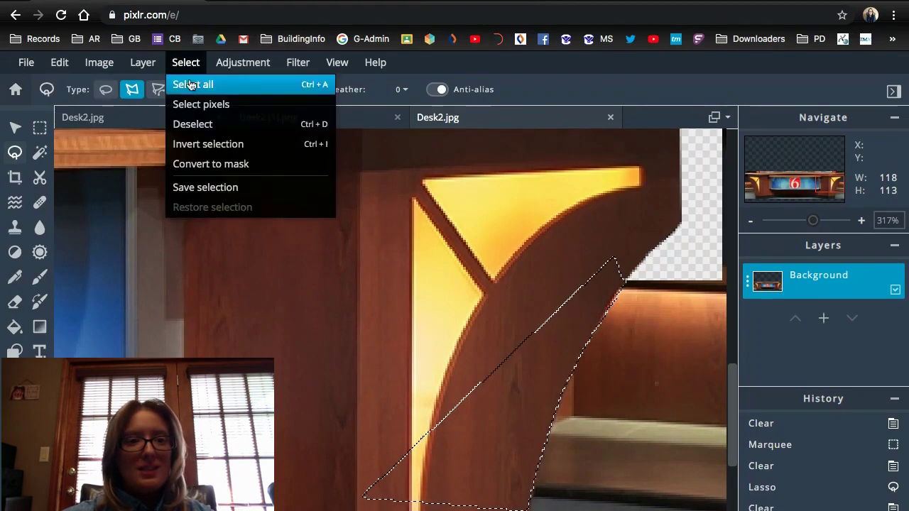
pyautogui.click(211, 126)
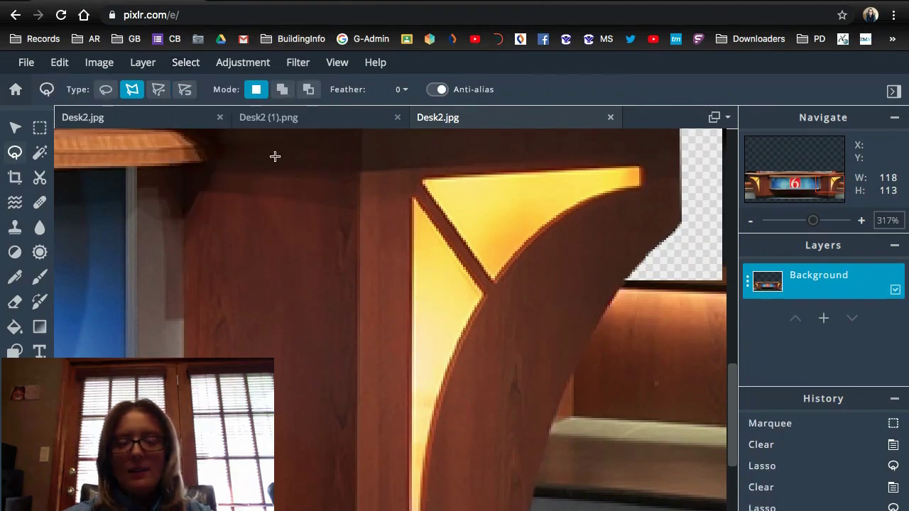
# Polygon-lasso the background along the bracket's curved edge down to the floor and delete it.
pyautogui.click(623, 282)
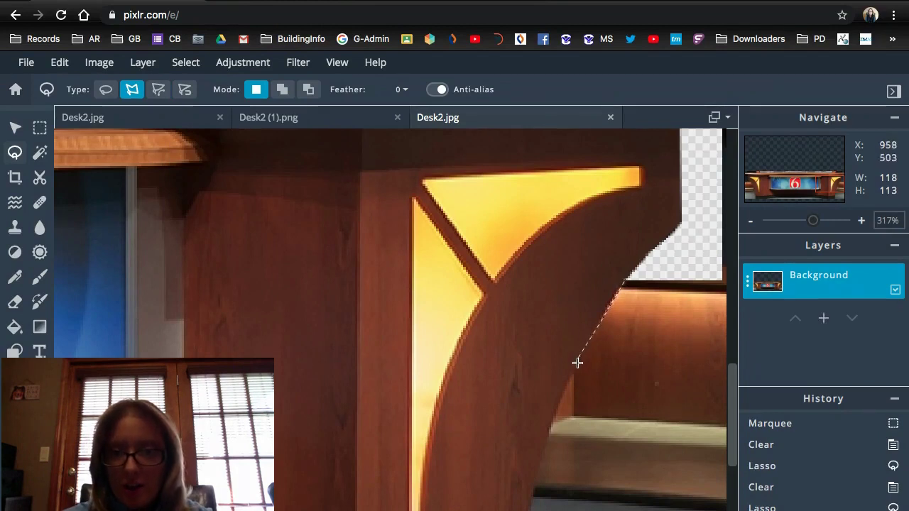
pyautogui.click(570, 384)
pyautogui.click(562, 404)
pyautogui.click(547, 430)
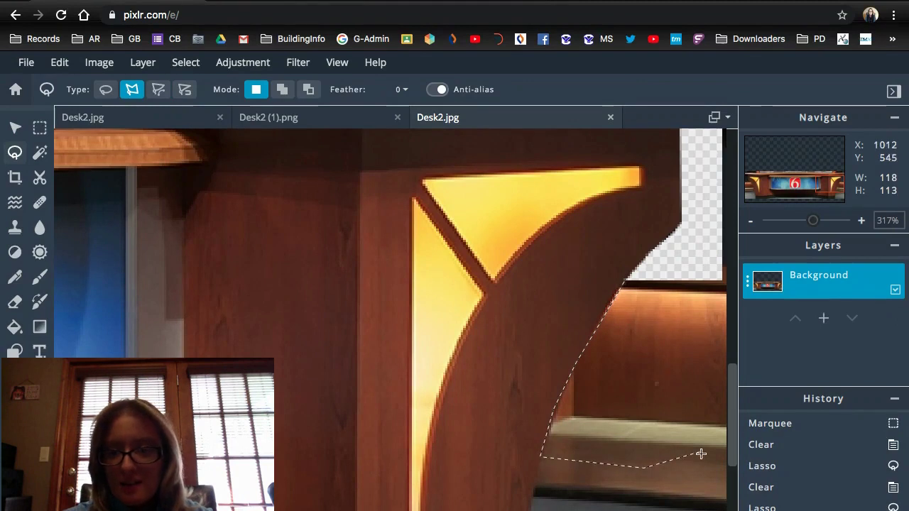
pyautogui.click(719, 278)
pyautogui.click(679, 245)
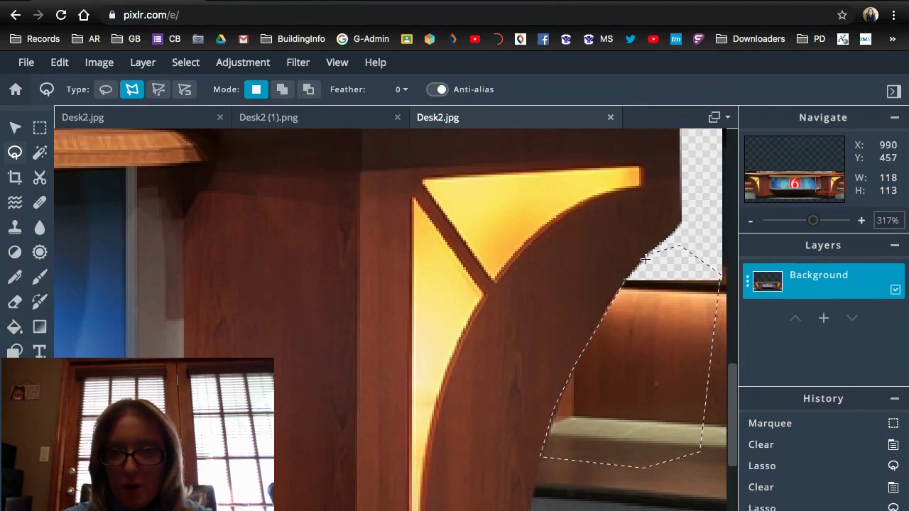
pyautogui.click(622, 282)
pyautogui.press('Delete')
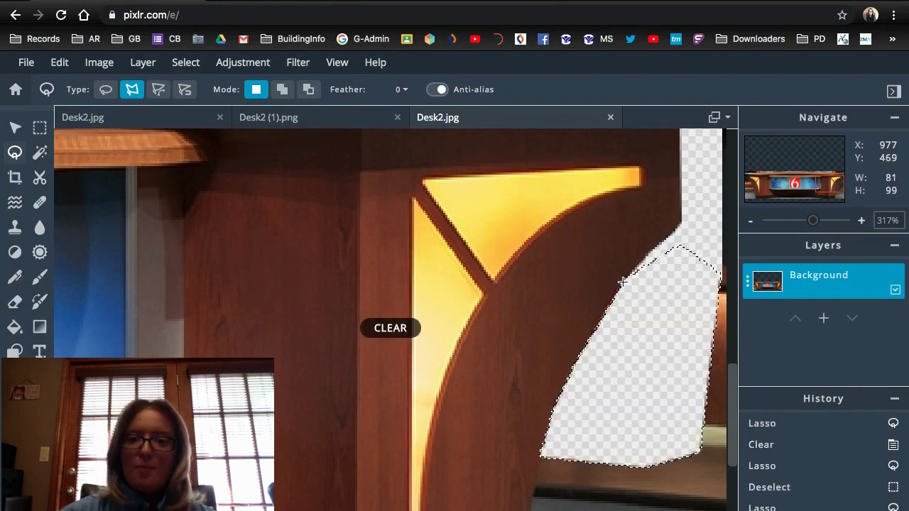
# Lasso the floor patch right of the desk's base and delete it to transparency.
pyautogui.click(833, 193)
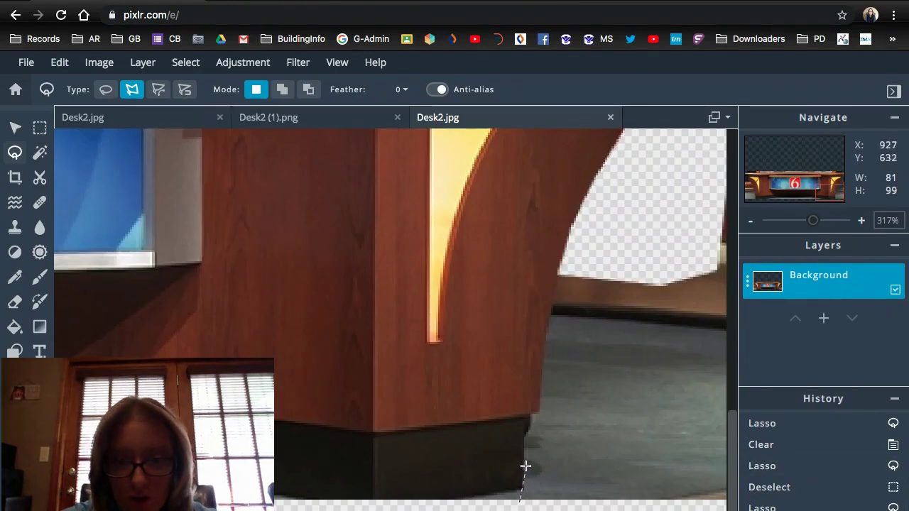
pyautogui.click(523, 433)
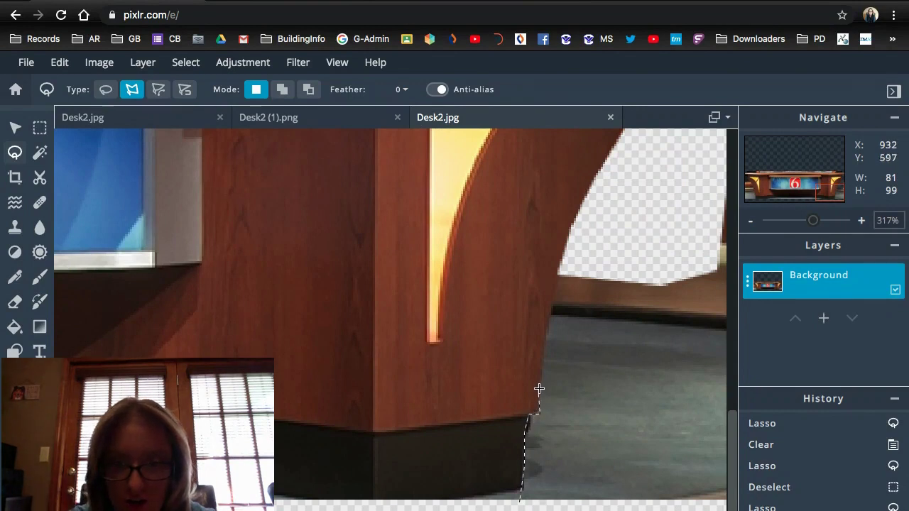
pyautogui.click(558, 269)
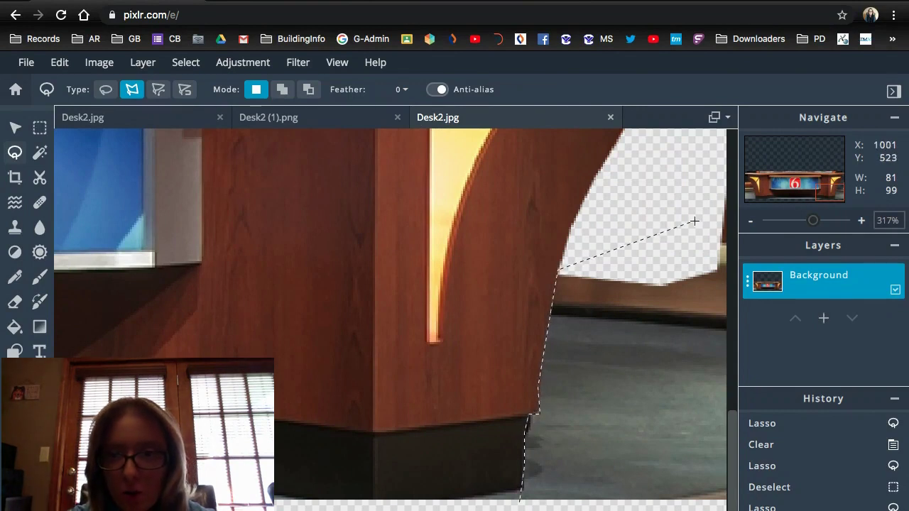
pyautogui.click(692, 222)
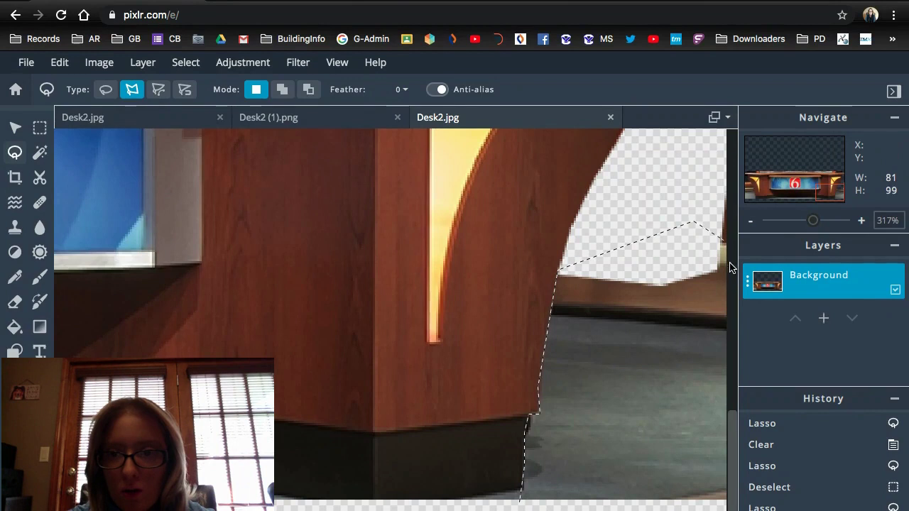
pyautogui.click(709, 506)
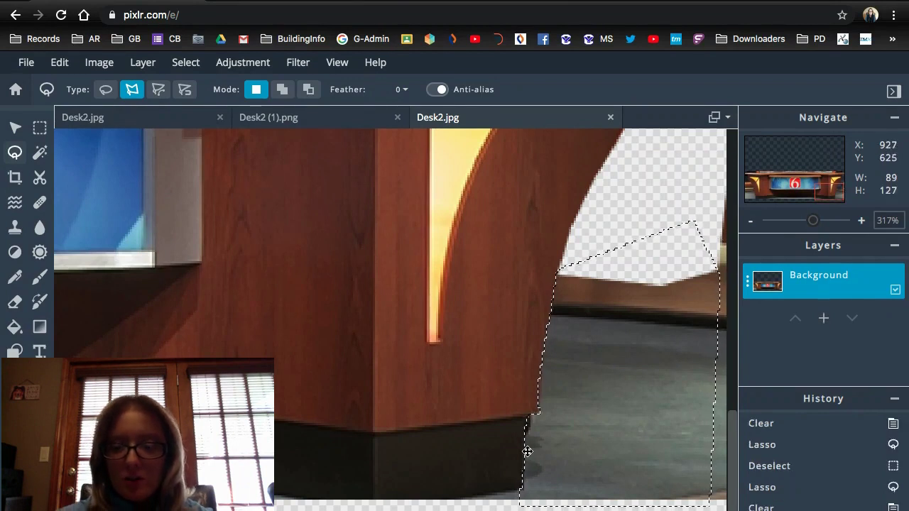
pyautogui.press('Delete')
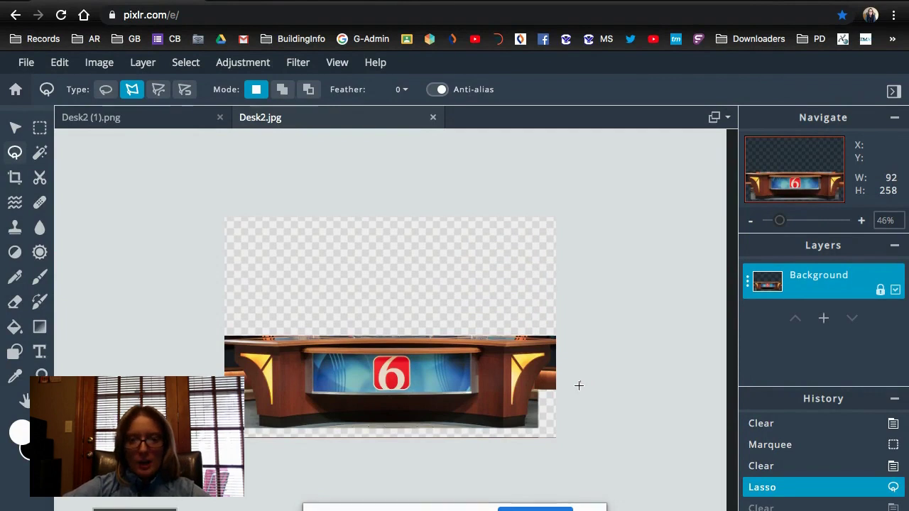
# Lasso along the desk's right-end curve, trial-delete it, then undo the clearing.
pyautogui.scroll(-1, 579, 386)
pyautogui.scroll(3, 578, 386)
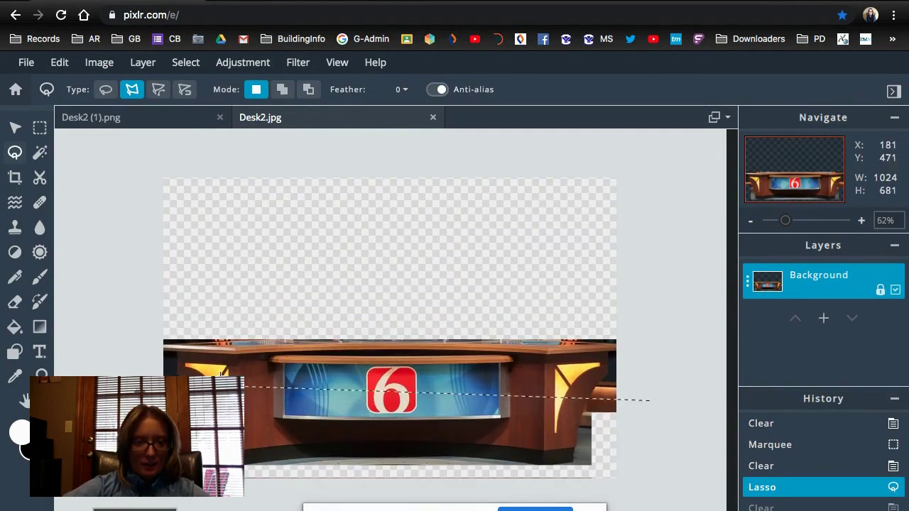
pyautogui.click(609, 374)
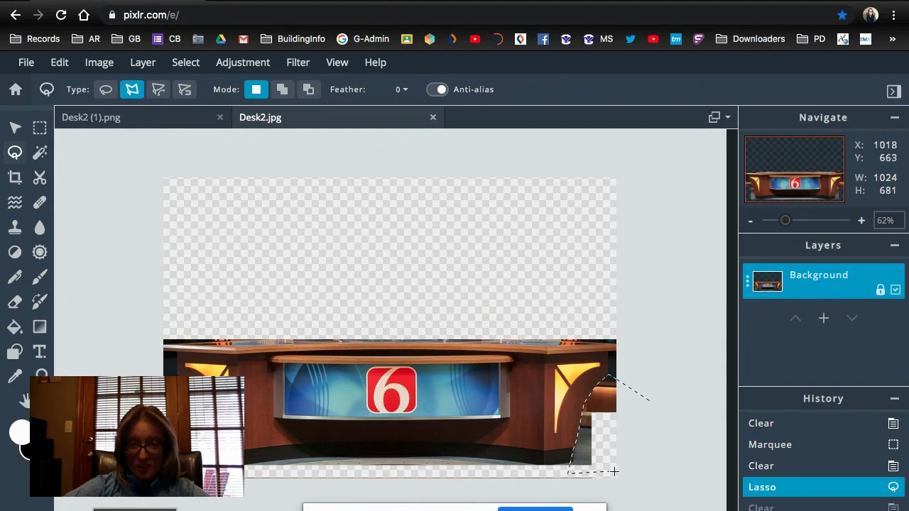
pyautogui.click(650, 401)
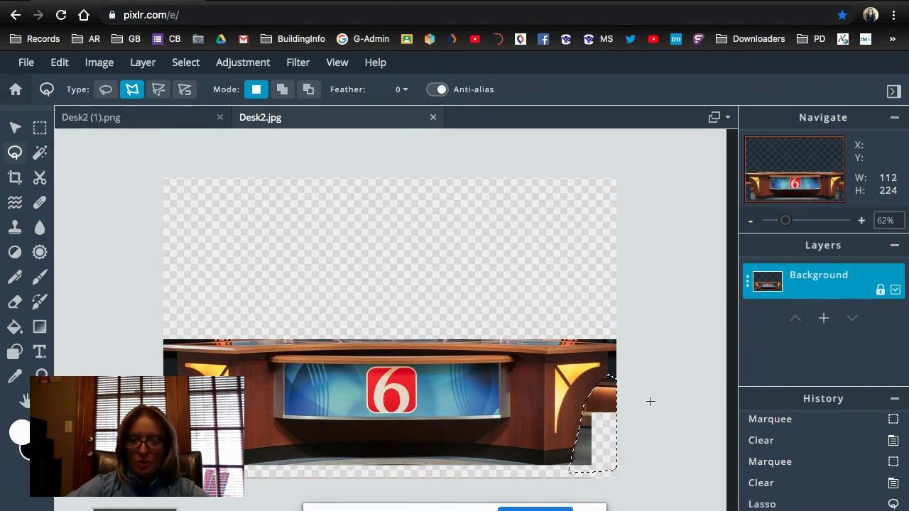
pyautogui.press('Delete')
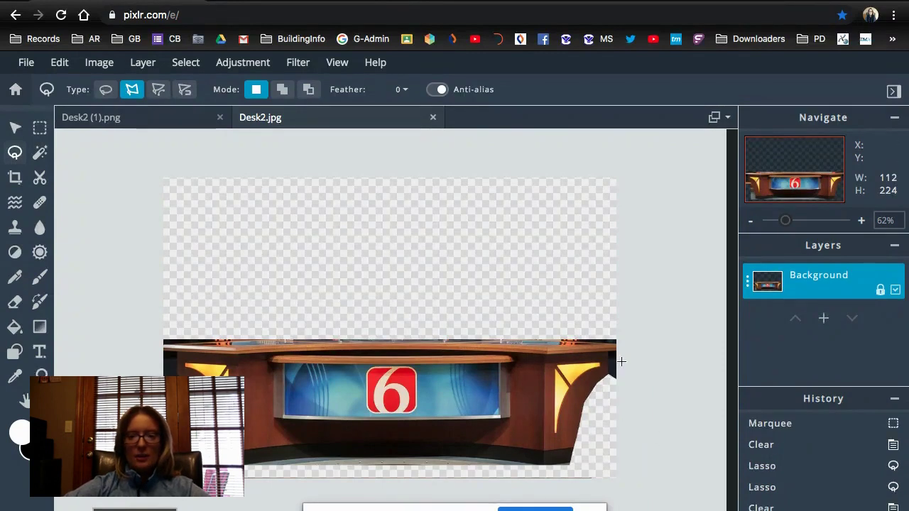
pyautogui.hotkey('ctrl', 'z')
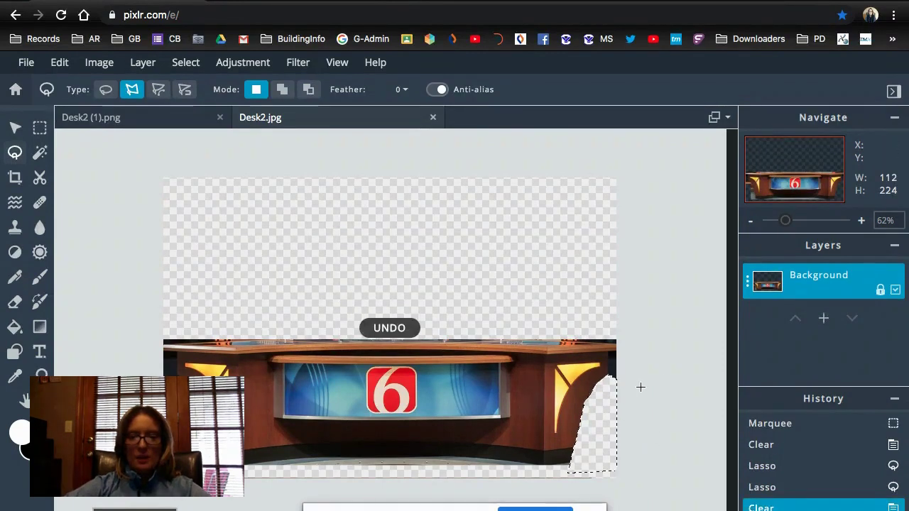
# Zoom in to 374% and pan to the desk's right bracket.
pyautogui.scroll(-2, 639, 387)
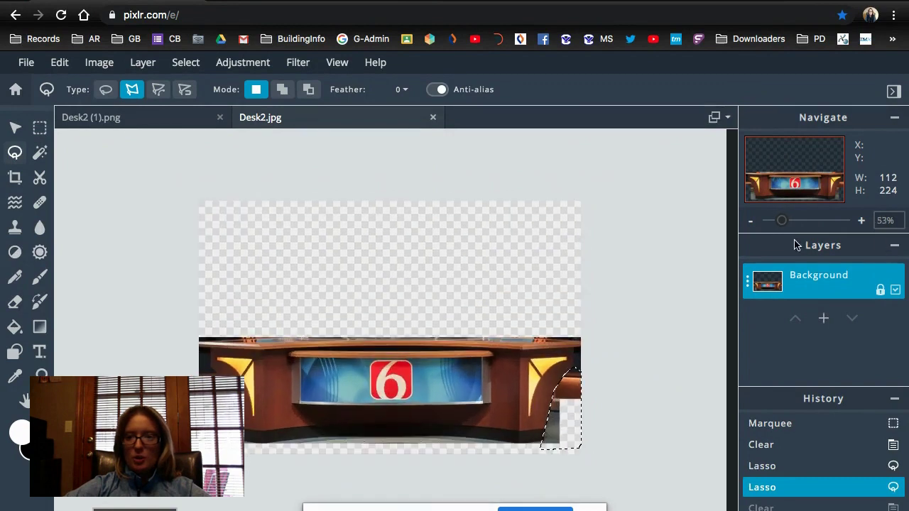
pyautogui.moveTo(779, 225); pyautogui.dragTo(817, 226)
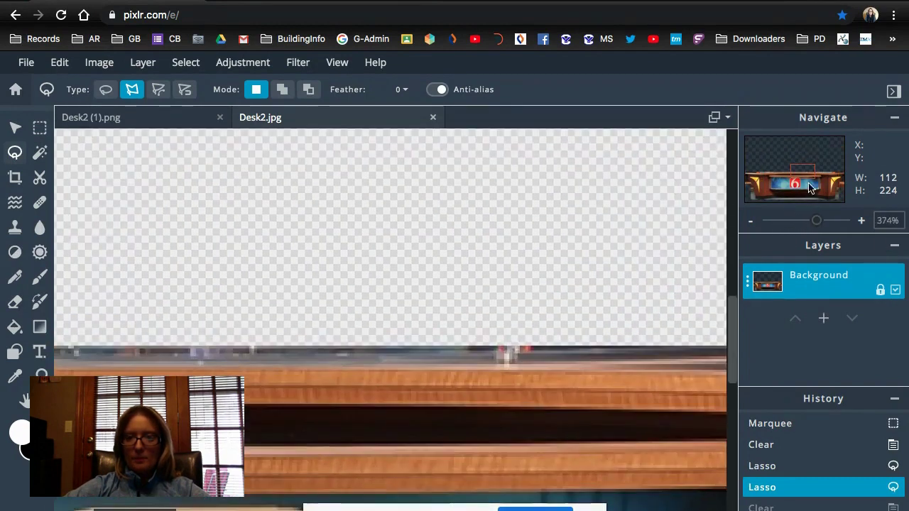
pyautogui.moveTo(809, 186); pyautogui.dragTo(855, 193)
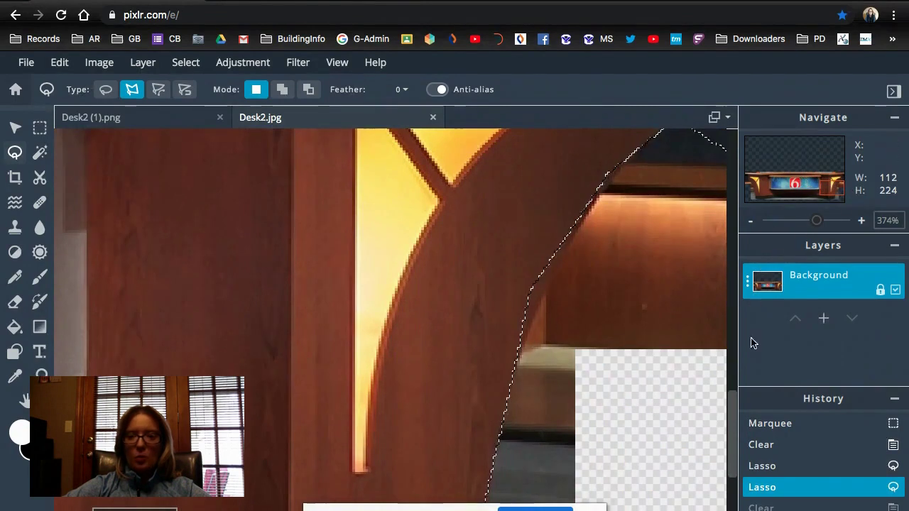
# Deselect, then outline the background patch along the curved right bracket and delete it.
pyautogui.moveTo(733, 436); pyautogui.dragTo(725, 481)
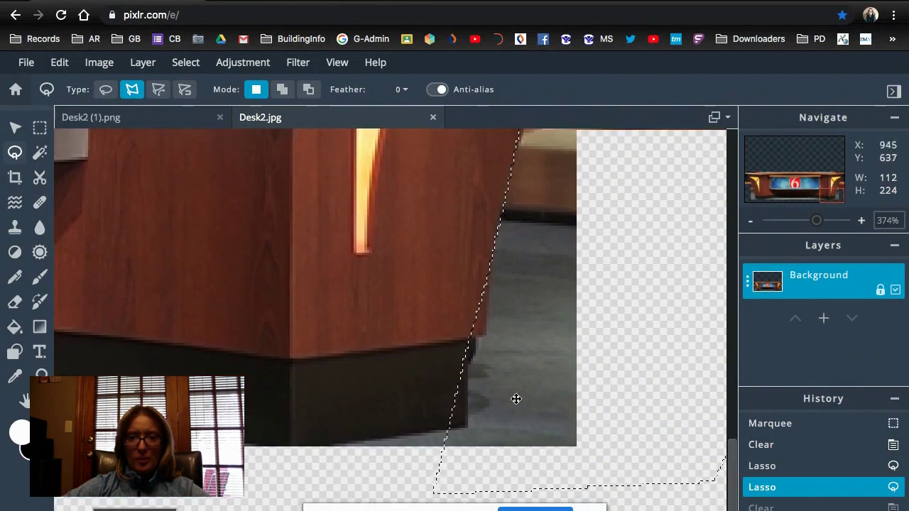
pyautogui.moveTo(735, 483); pyautogui.dragTo(720, 408)
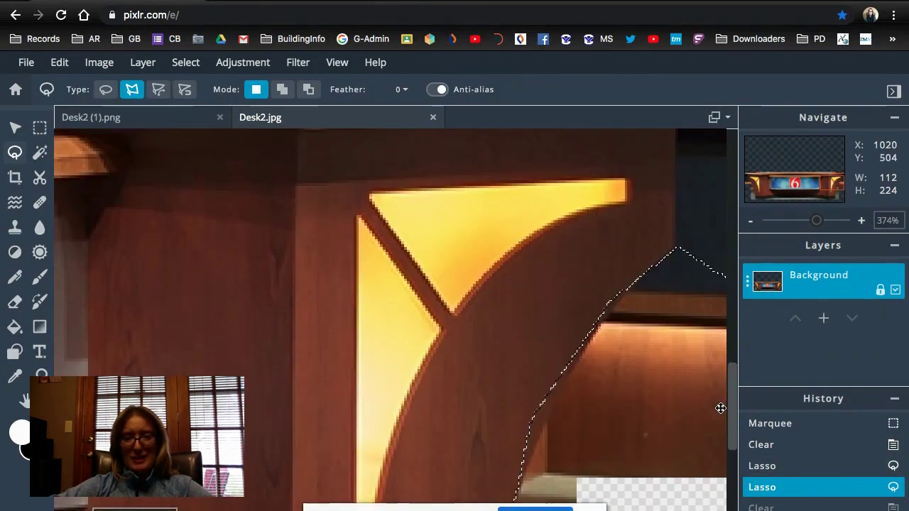
pyautogui.hotkey('ctrl', 'd')
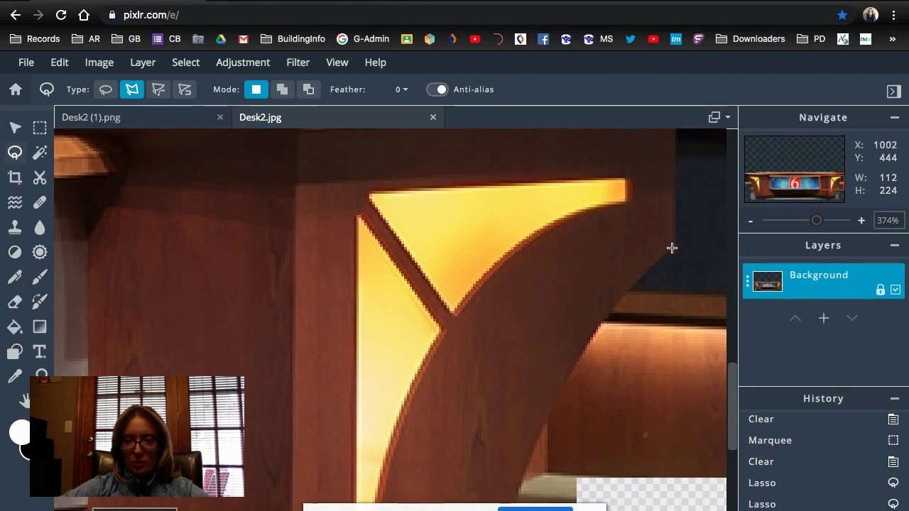
pyautogui.click(603, 322)
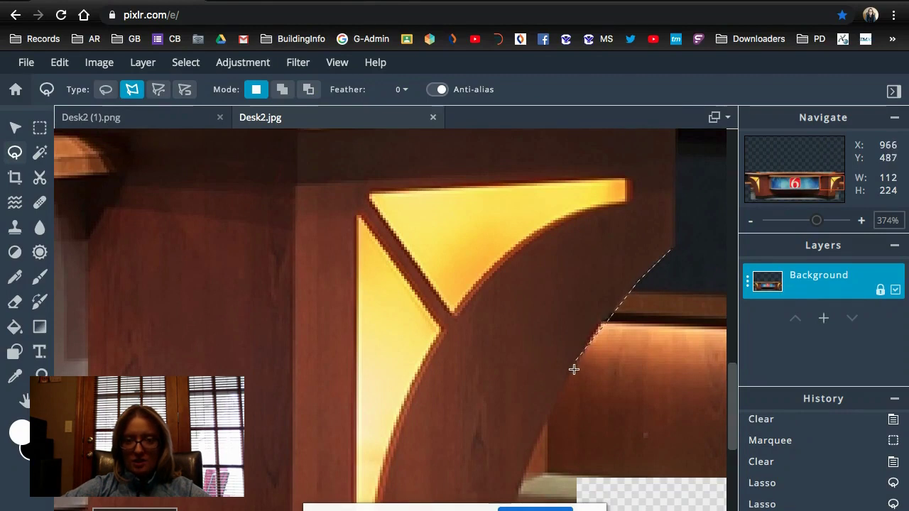
pyautogui.click(540, 434)
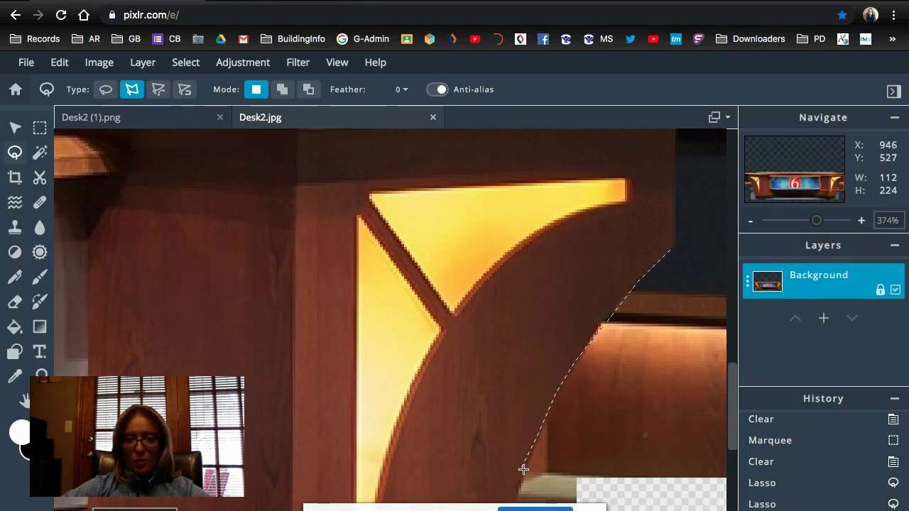
pyautogui.click(712, 486)
pyautogui.click(714, 268)
pyautogui.click(670, 248)
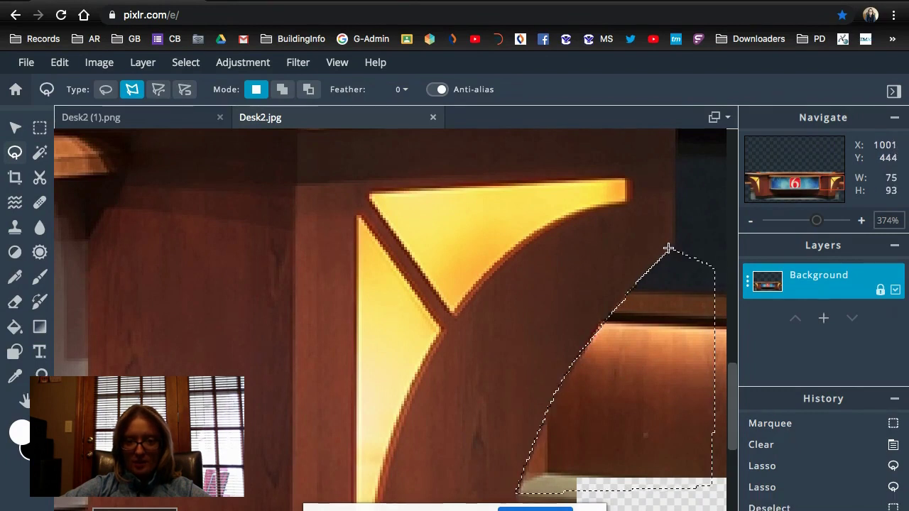
pyautogui.press('Delete')
# Outline the remaining background beside the desk's right edge, delete it, and deselect.
pyautogui.moveTo(734, 381); pyautogui.dragTo(732, 440)
pyautogui.scroll(2, 681, 245)
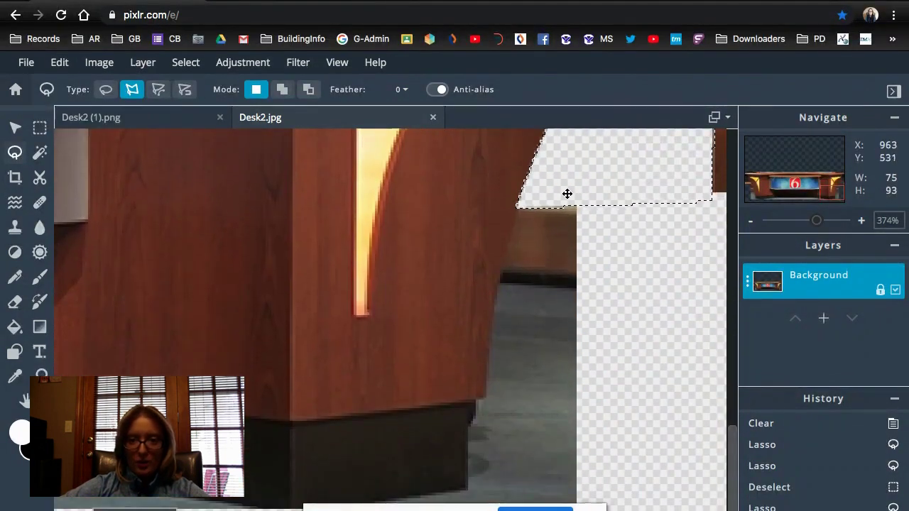
pyautogui.click(597, 249)
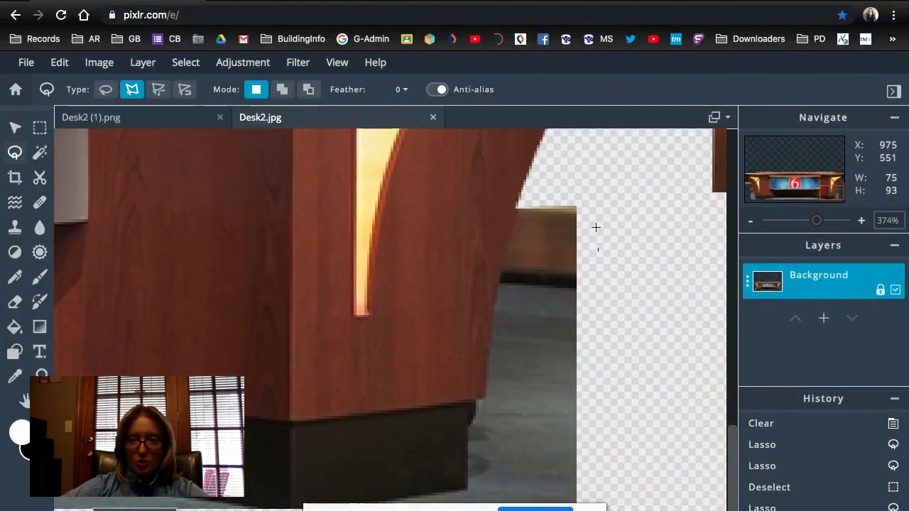
pyautogui.click(518, 203)
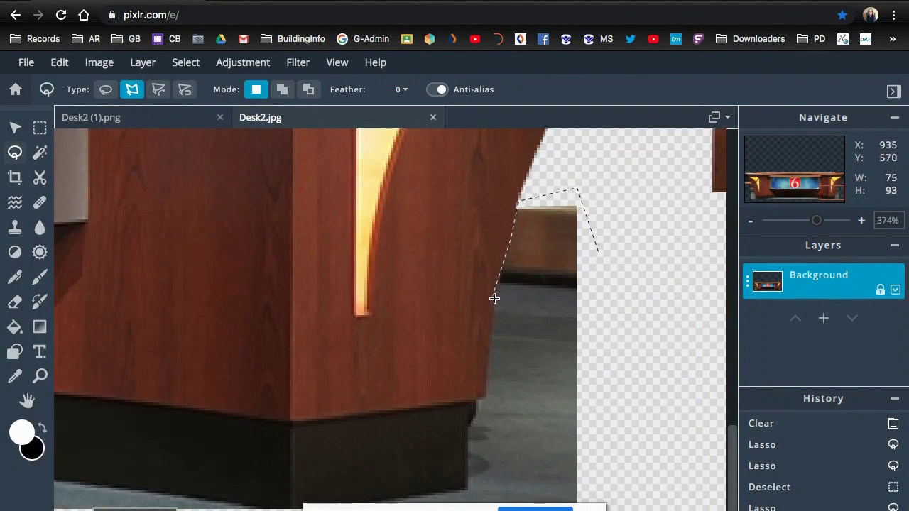
pyautogui.click(487, 398)
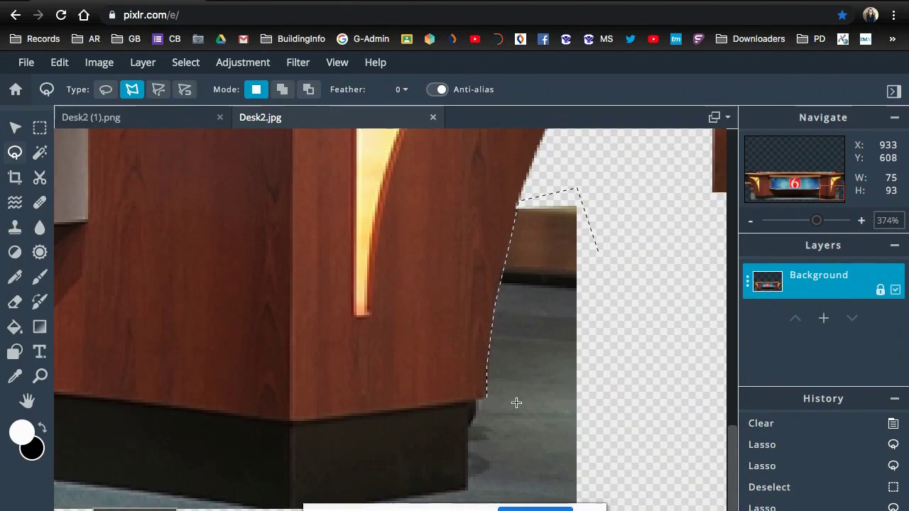
pyautogui.click(597, 247)
pyautogui.press('Delete')
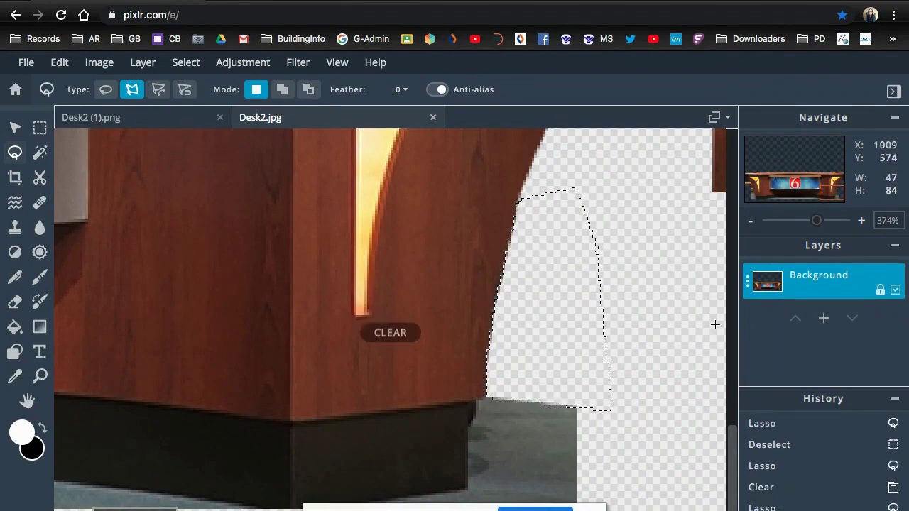
pyautogui.moveTo(731, 458); pyautogui.dragTo(514, 477)
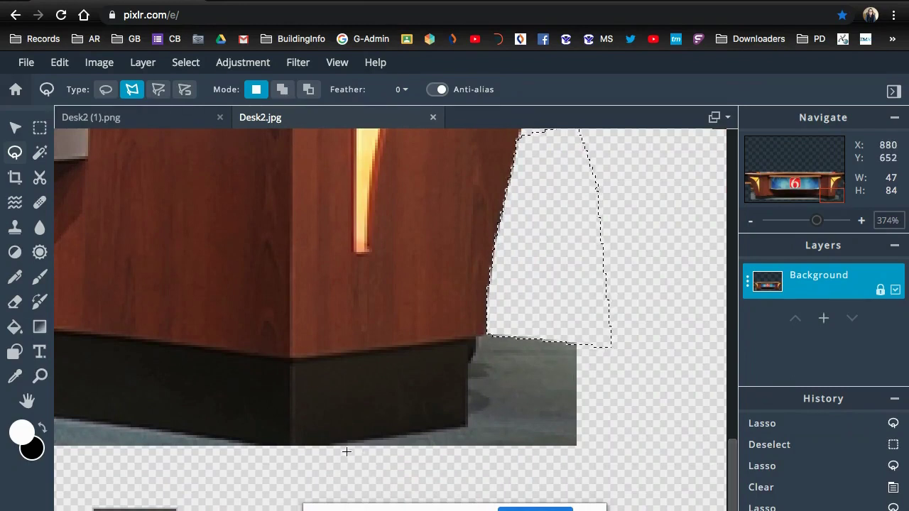
pyautogui.hotkey('ctrl', 'd')
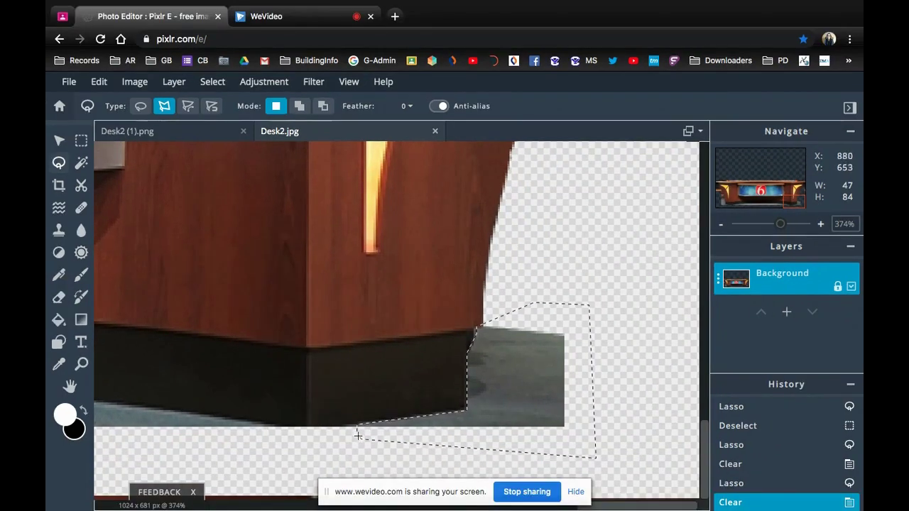
# Close the outline around the floor patch, delete it, and deselect.
pyautogui.click(357, 434)
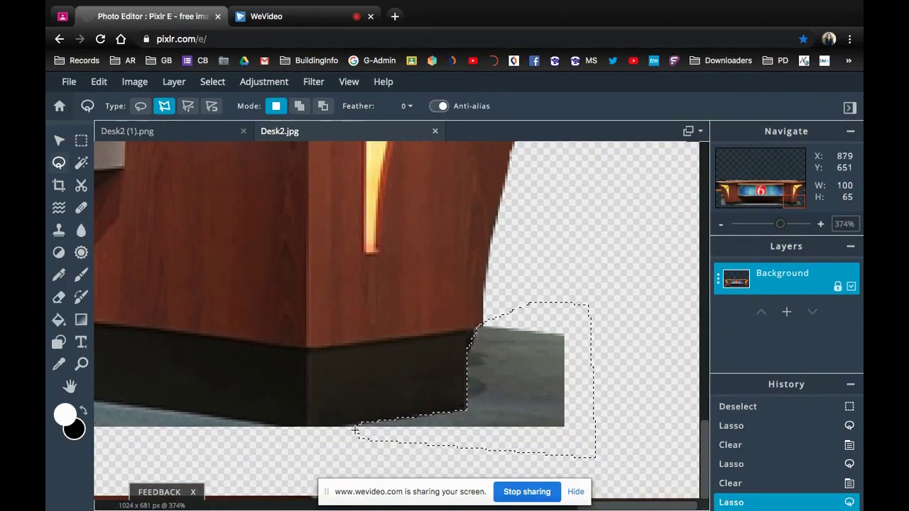
pyautogui.press('Delete')
pyautogui.hscroll(-5, 553, 430)
pyautogui.press('super+d')
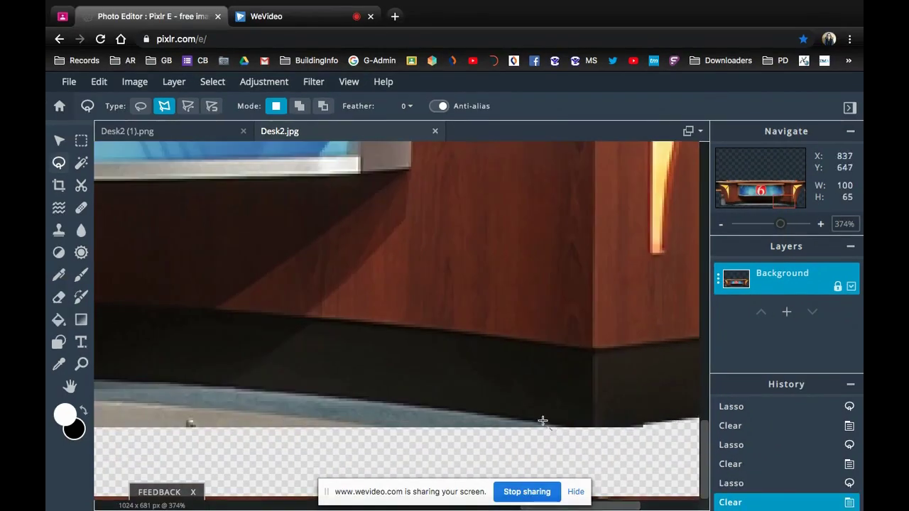
# Outline the floor strip under the bench's bottom edge and delete it.
pyautogui.click(427, 409)
pyautogui.click(333, 395)
pyautogui.click(226, 387)
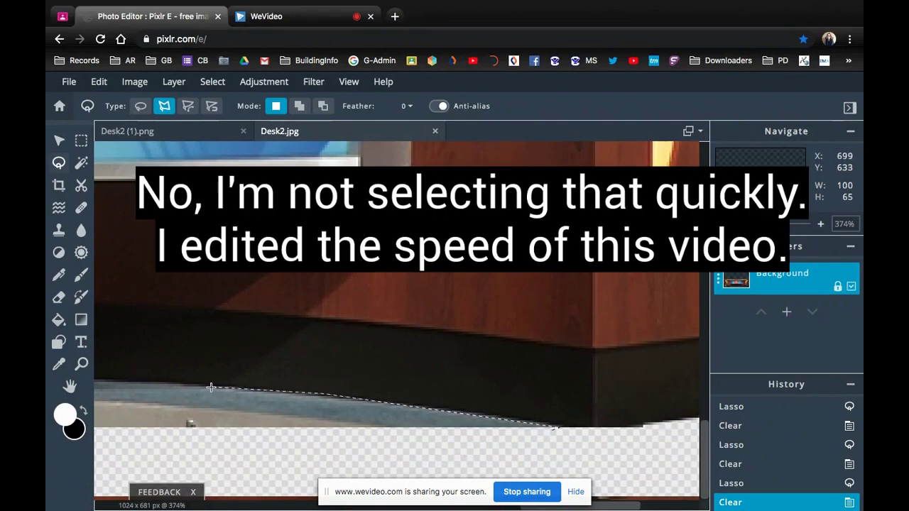
pyautogui.click(133, 384)
pyautogui.click(105, 443)
pyautogui.click(522, 441)
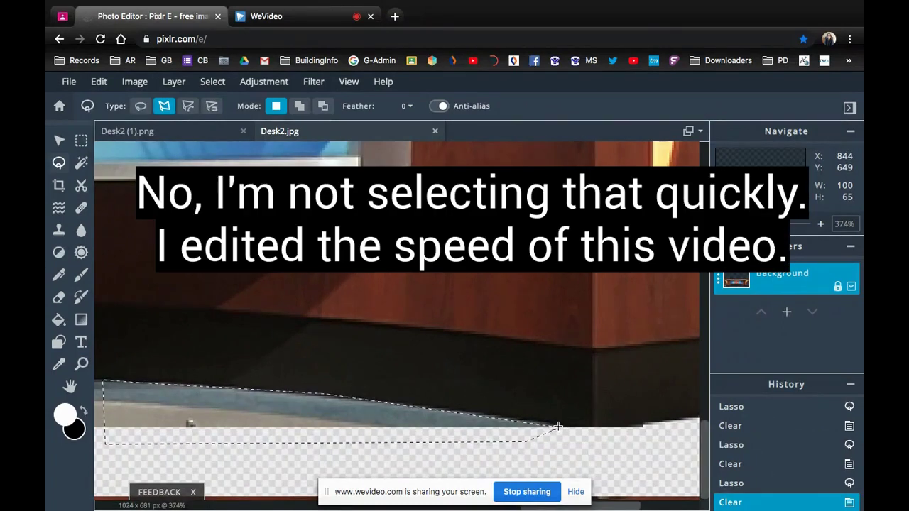
pyautogui.click(558, 425)
pyautogui.press('Delete')
# Outline floor strips along the metal trim's top edge.
pyautogui.hscroll(-5, 557, 426)
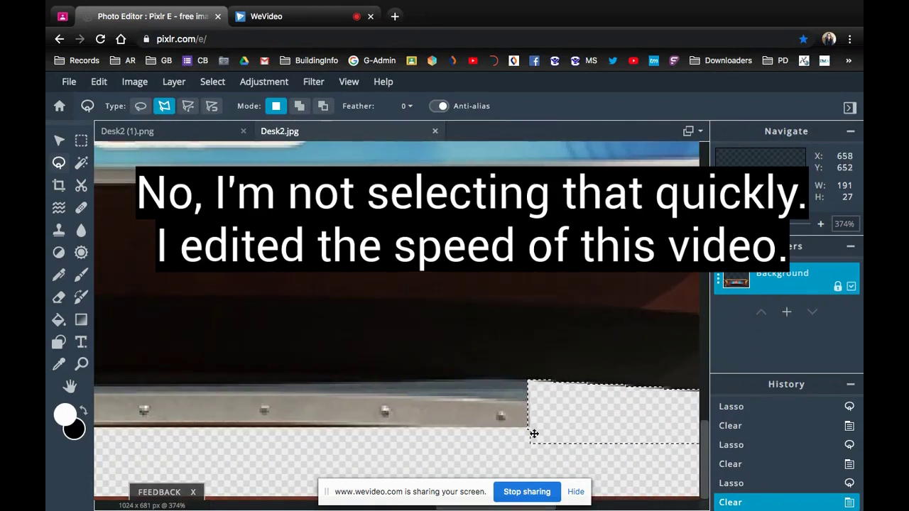
pyautogui.click(534, 434)
pyautogui.click(530, 376)
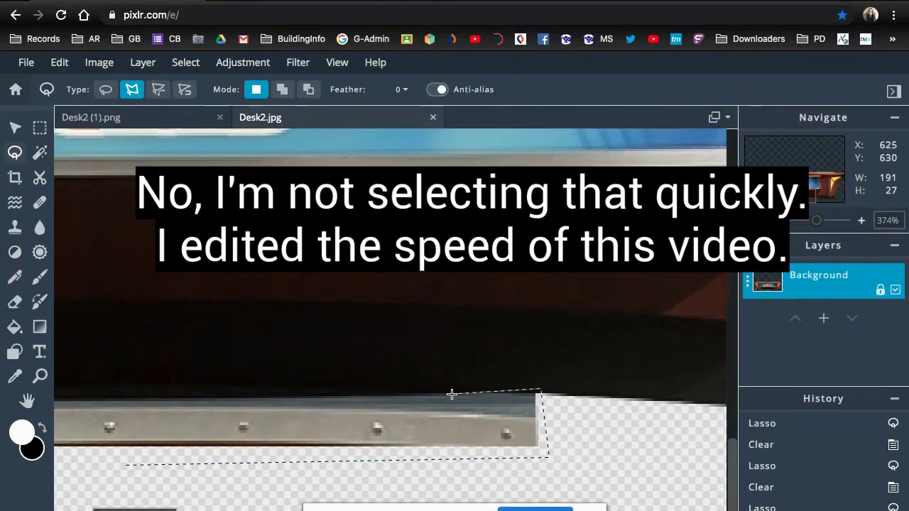
pyautogui.click(288, 394)
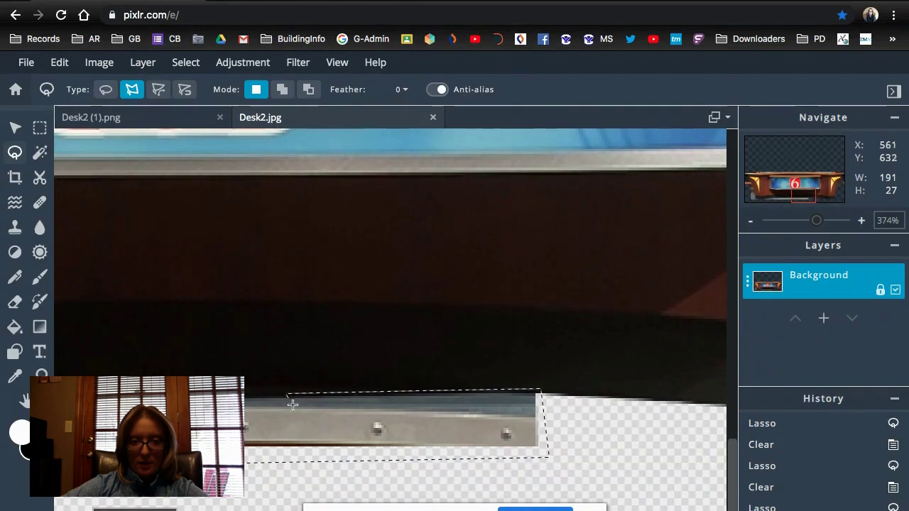
pyautogui.doubleClick(289, 410)
pyautogui.hotkey('ctrl', 'd')
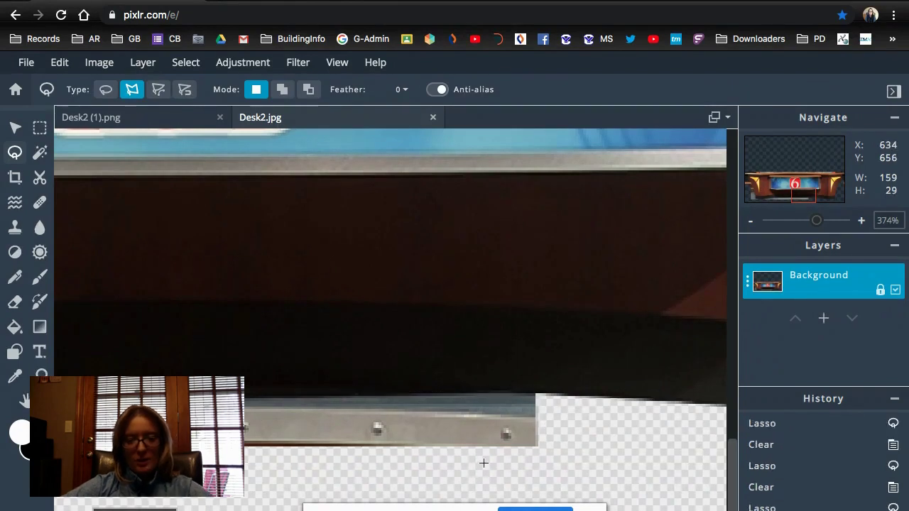
pyautogui.click(536, 396)
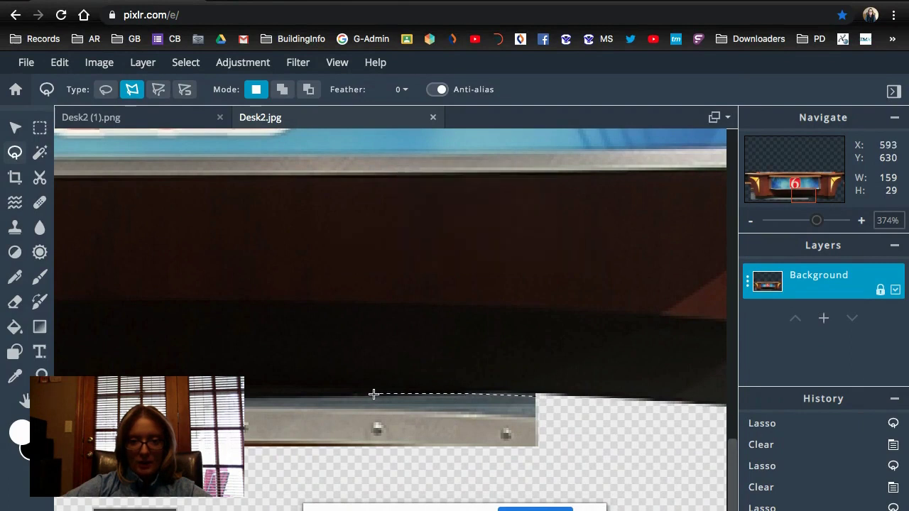
pyautogui.doubleClick(254, 402)
# Outline the floor beneath the desk base and delete it to transparency.
pyautogui.moveTo(789, 201); pyautogui.dragTo(769, 211)
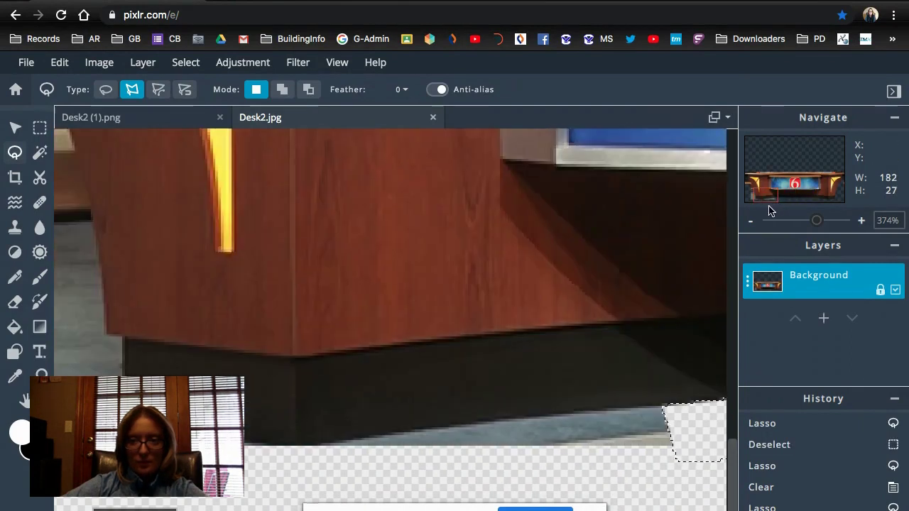
pyautogui.click(328, 445)
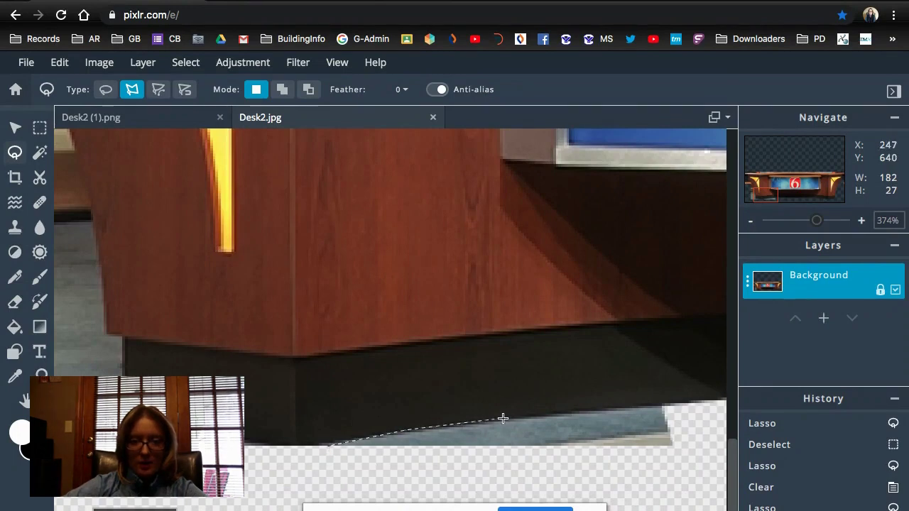
pyautogui.click(682, 405)
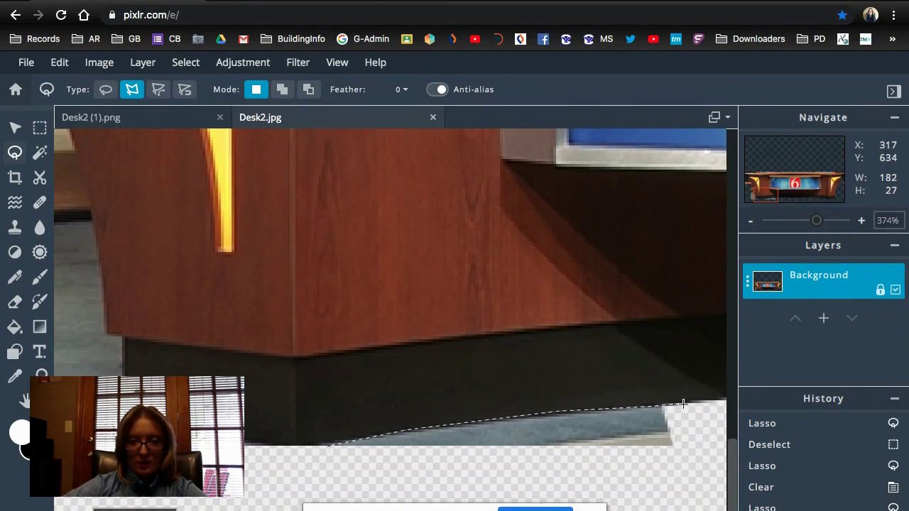
pyautogui.click(686, 447)
pyautogui.click(533, 471)
pyautogui.click(269, 469)
pyautogui.click(329, 445)
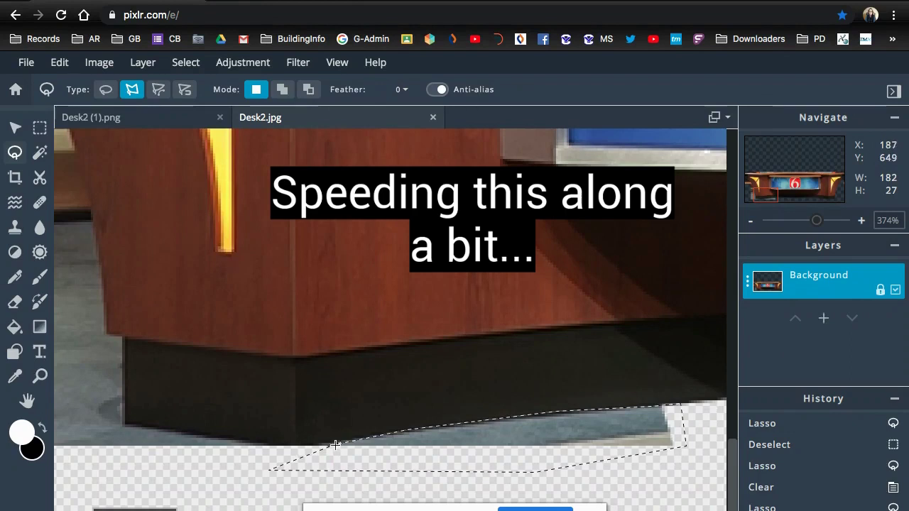
pyautogui.press('Delete')
# Outline the remaining corner floor and delete it.
pyautogui.click(124, 424)
pyautogui.click(332, 452)
pyautogui.click(75, 468)
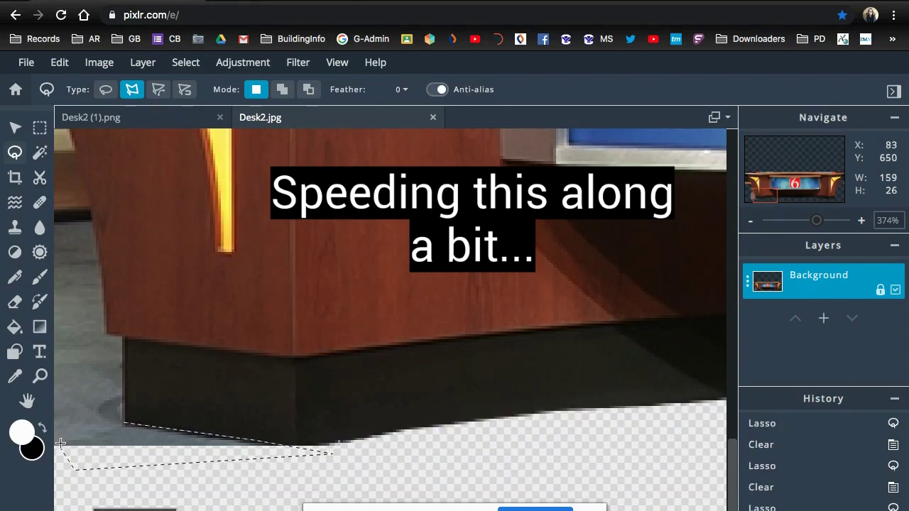
pyautogui.click(125, 424)
pyautogui.press('Delete')
# Clear the grey floor patch left of the desk to transparency.
pyautogui.hscroll(-5, 190, 335)
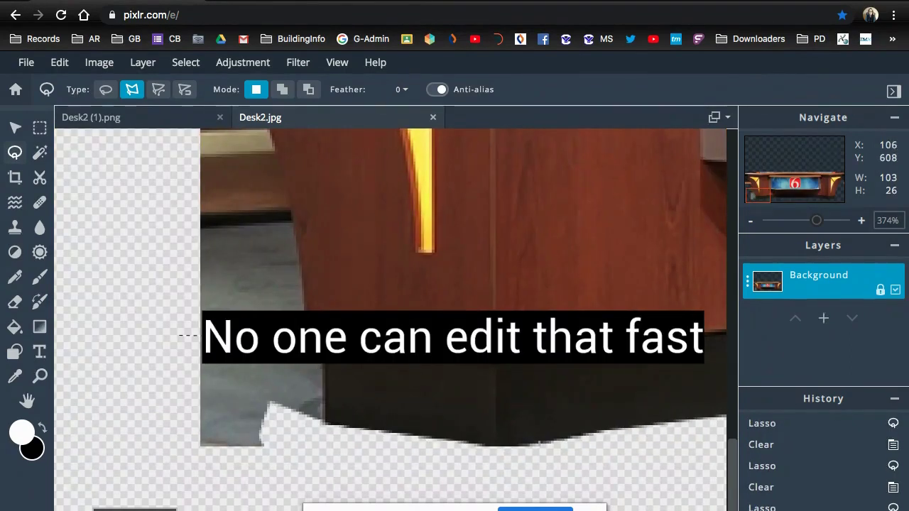
pyautogui.click(323, 335)
pyautogui.click(323, 430)
pyautogui.click(242, 480)
pyautogui.click(142, 467)
pyautogui.click(177, 335)
pyautogui.press('Delete')
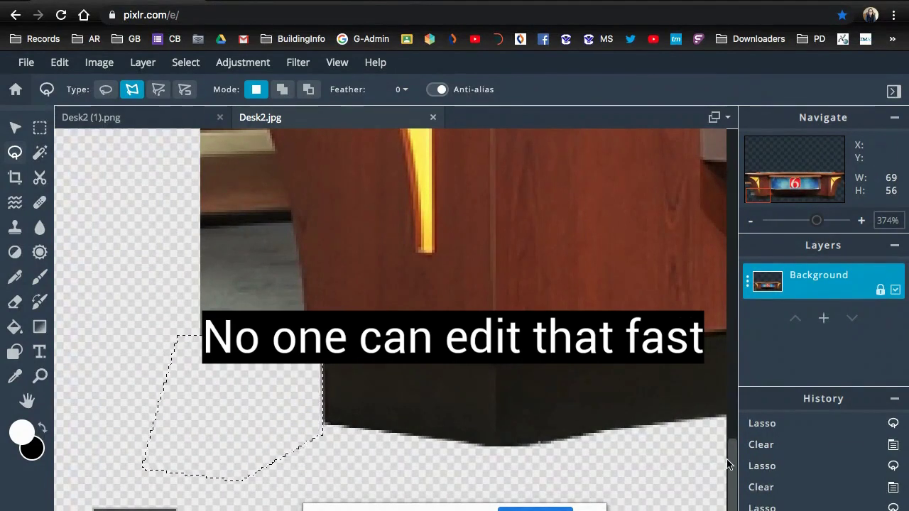
# Outline the background along the desk's curved left edge and delete it.
pyautogui.scroll(3, 726, 464)
pyautogui.click(211, 149)
pyautogui.click(235, 180)
pyautogui.click(280, 288)
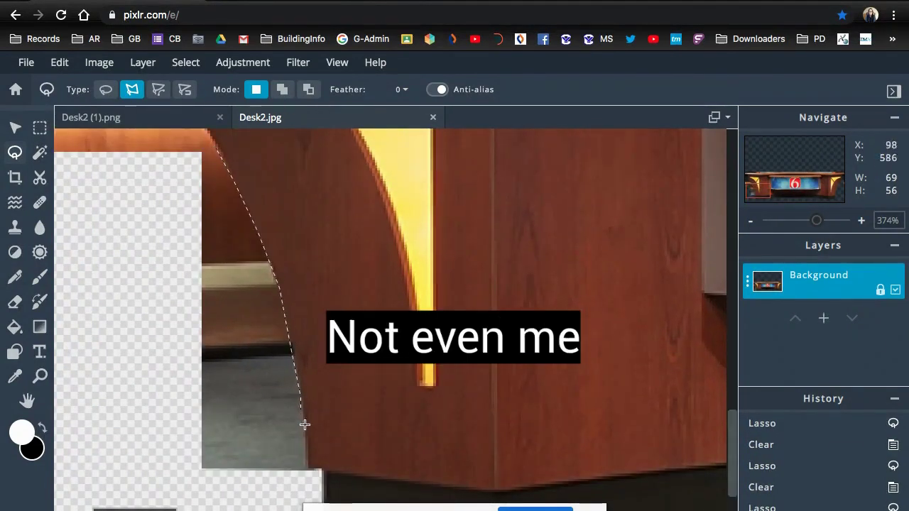
pyautogui.click(308, 481)
pyautogui.click(203, 144)
pyautogui.press('Delete')
# Clear the background patch above the curved desk edge to transparency.
pyautogui.scroll(4, 253, 188)
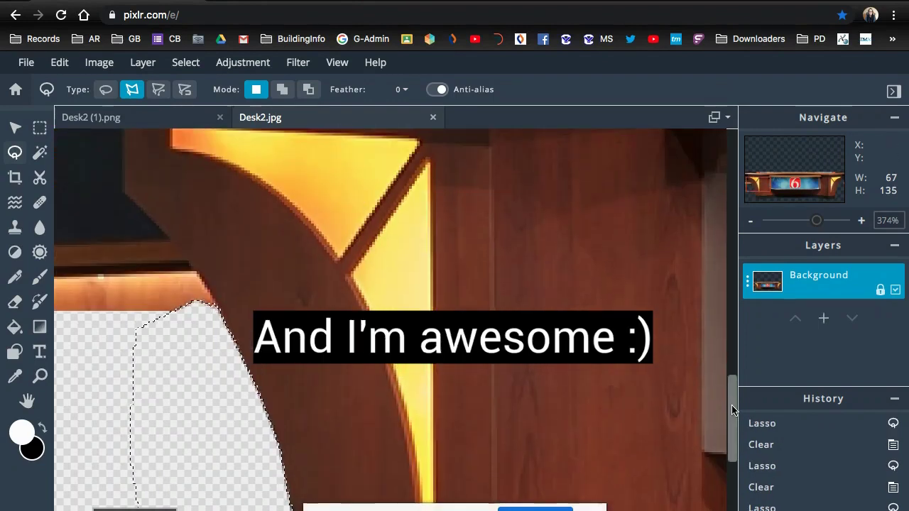
pyautogui.click(125, 197)
pyautogui.click(197, 275)
pyautogui.click(219, 349)
pyautogui.click(71, 385)
pyautogui.click(61, 233)
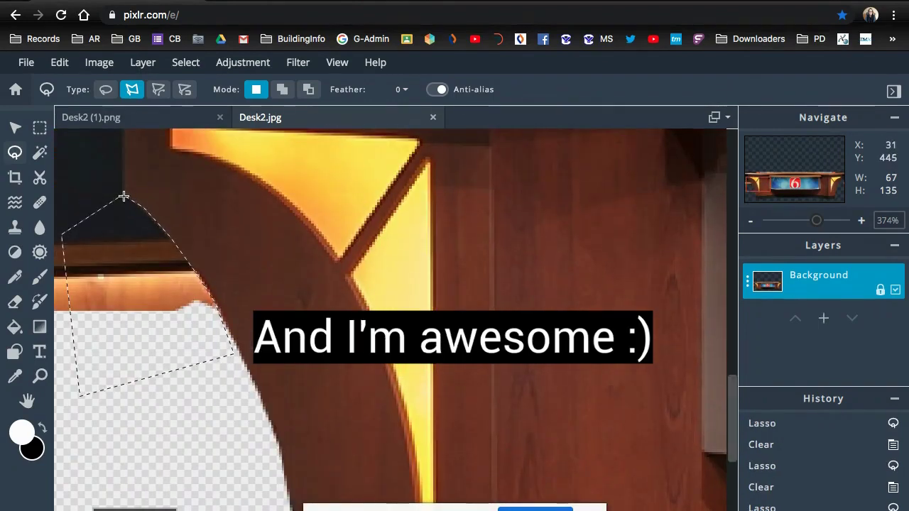
pyautogui.click(125, 197)
pyautogui.press('Delete')
# Outline the dark patch beneath the desktop edge and delete it.
pyautogui.scroll(5, 709, 416)
pyautogui.scroll(1, 391, 319)
pyautogui.click(55, 271)
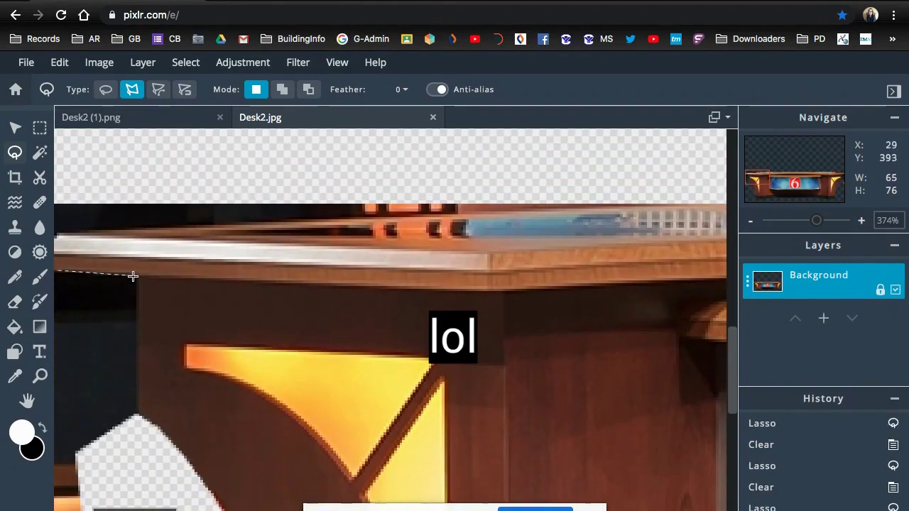
pyautogui.click(137, 277)
pyautogui.click(139, 416)
pyautogui.click(85, 448)
pyautogui.click(55, 271)
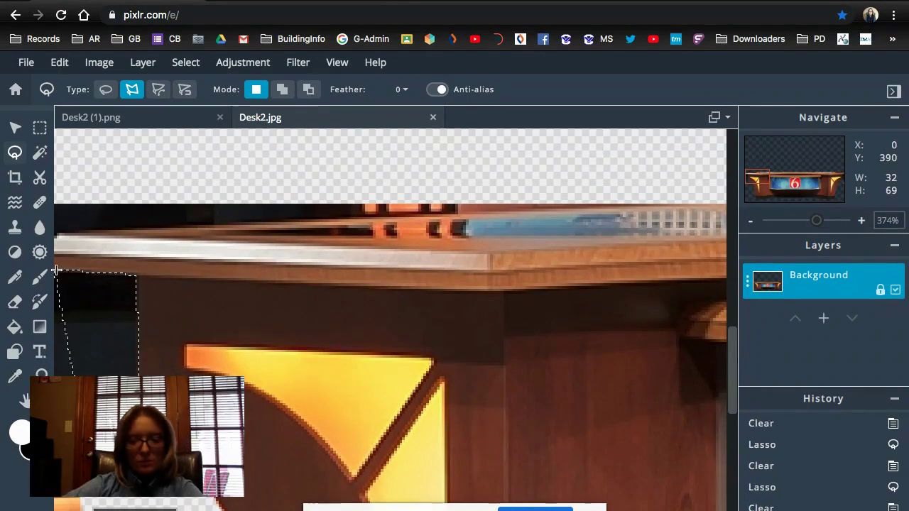
pyautogui.press('Delete')
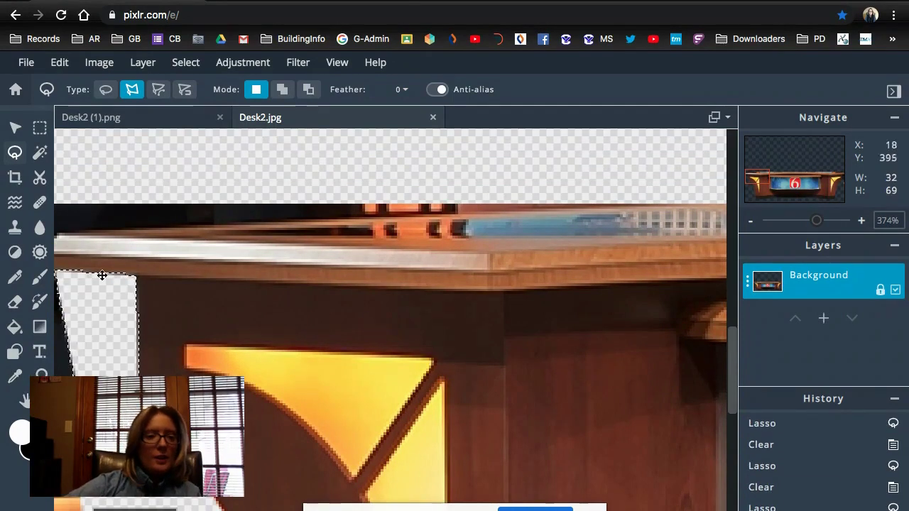
# Marquee-select a thin strip at the image's left edge, undoing an accidental layer deletion.
pyautogui.click(40, 127)
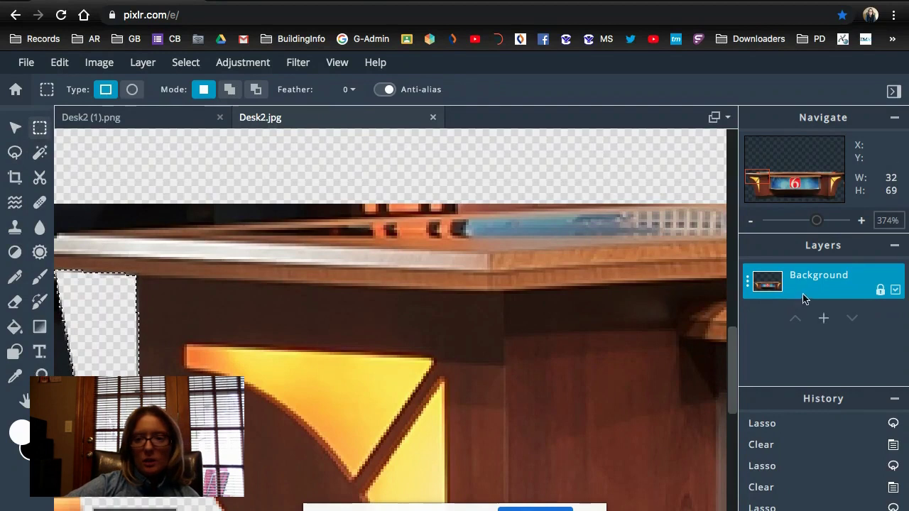
pyautogui.moveTo(96, 475)
pyautogui.mouseDown()
pyautogui.moveTo(63, 392)
pyautogui.moveTo(52, 282)
pyautogui.moveTo(50, 291)
pyautogui.mouseUp()
pyautogui.press('Delete')
pyautogui.hotkey('ctrl', 'z')
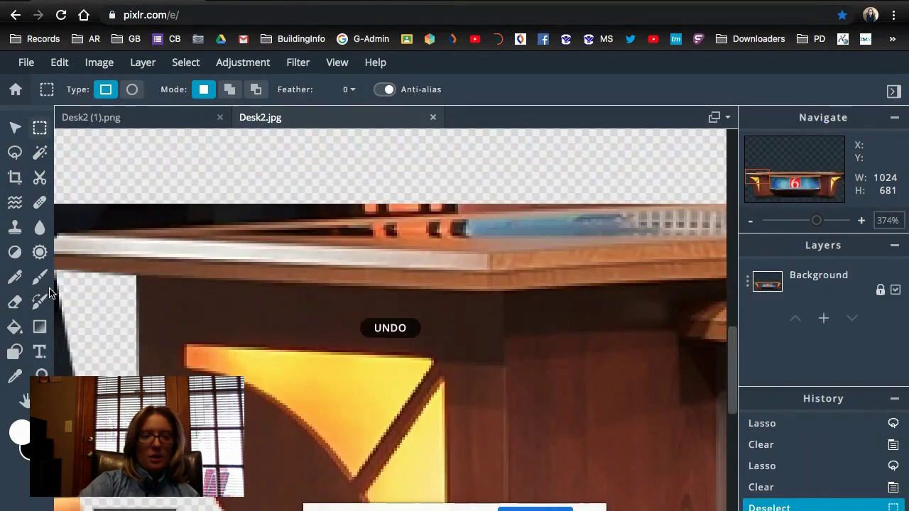
pyautogui.hotkey('ctrl', 'y')
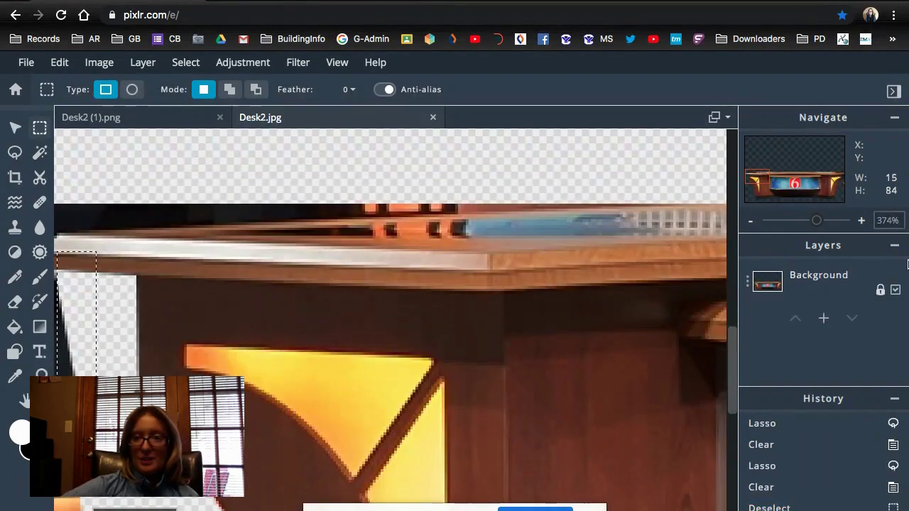
# On the Background layer, delete dark strips beside the desk, undoing a cut into the desk.
pyautogui.click(802, 285)
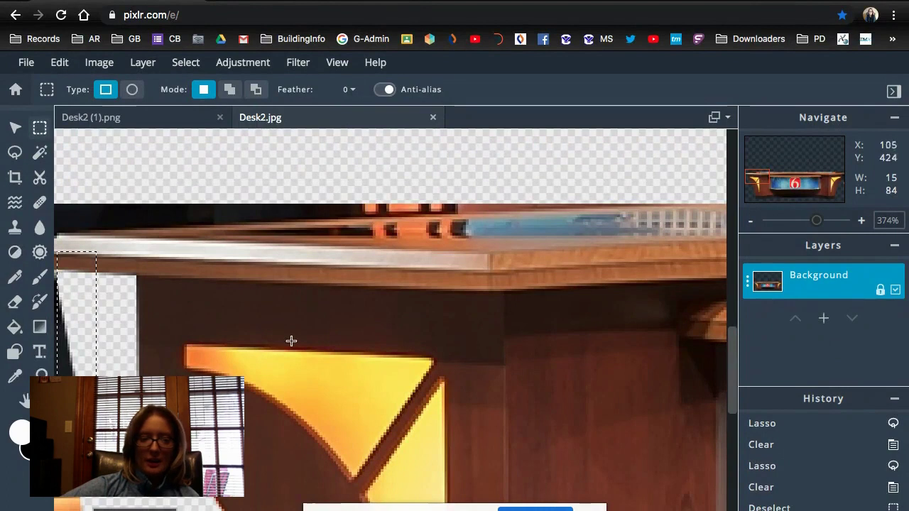
pyautogui.moveTo(74, 334); pyautogui.dragTo(71, 374)
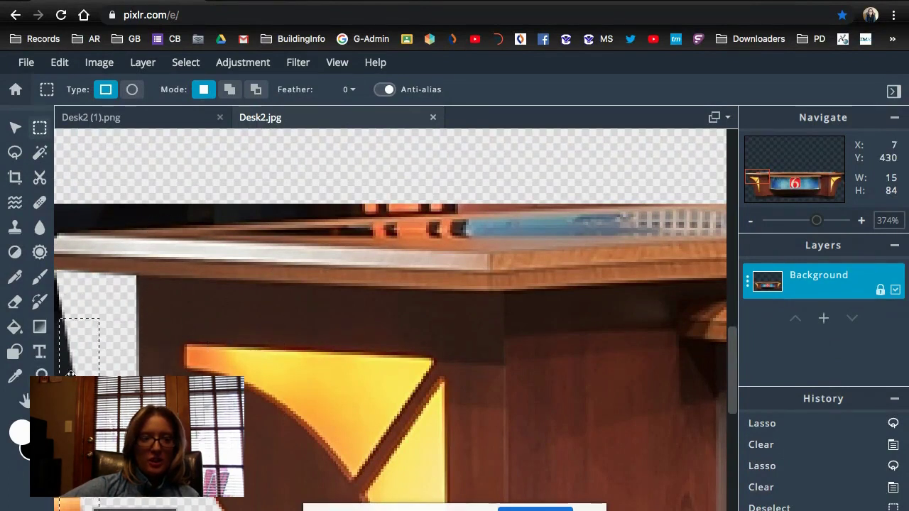
pyautogui.press('Delete')
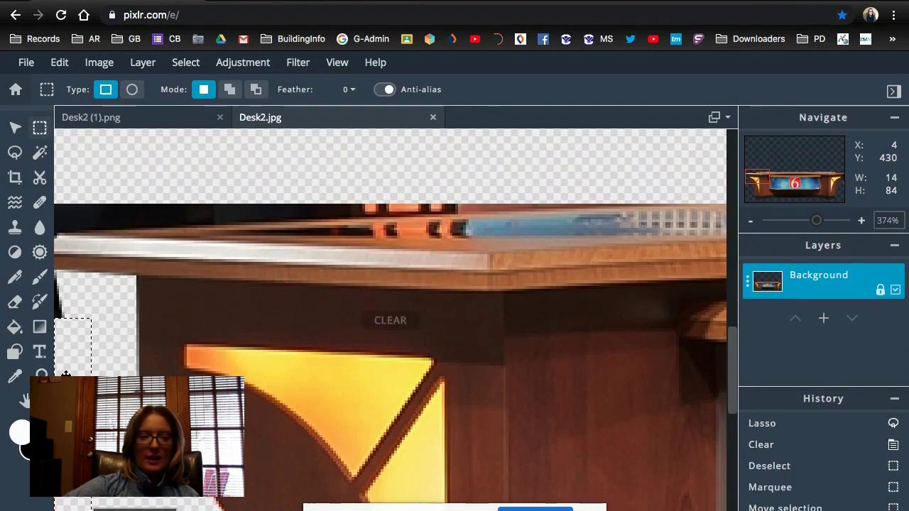
pyautogui.moveTo(65, 374); pyautogui.dragTo(60, 337)
pyautogui.press('Delete')
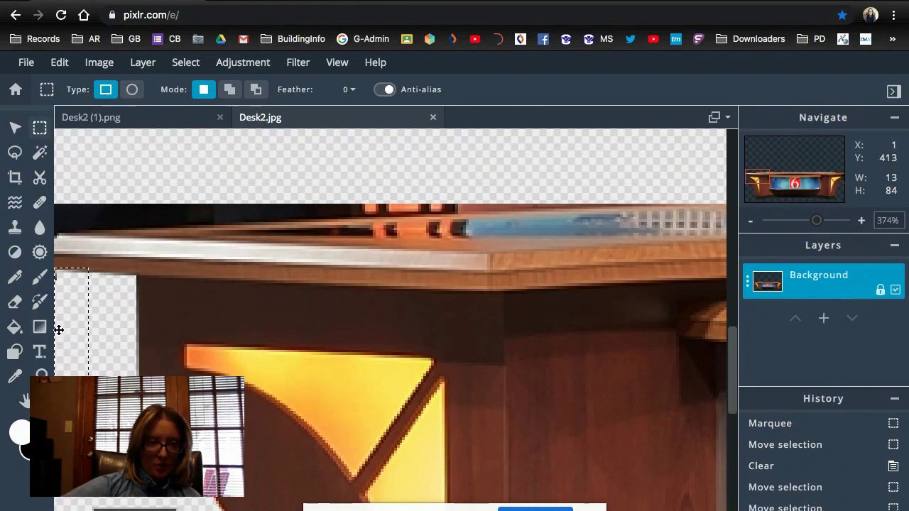
pyautogui.press('Delete')
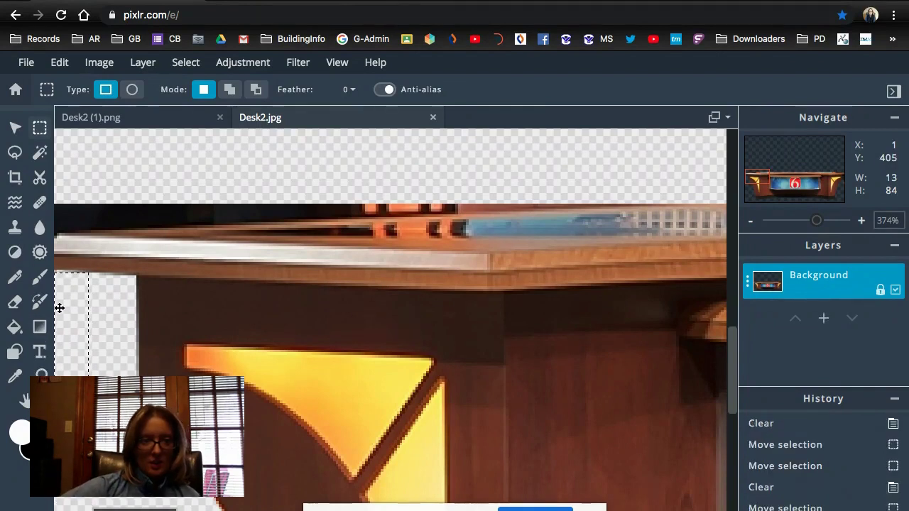
pyautogui.moveTo(59, 309)
pyautogui.mouseDown()
pyautogui.moveTo(181, 323)
pyautogui.moveTo(171, 329)
pyautogui.mouseUp()
pyautogui.press('Delete')
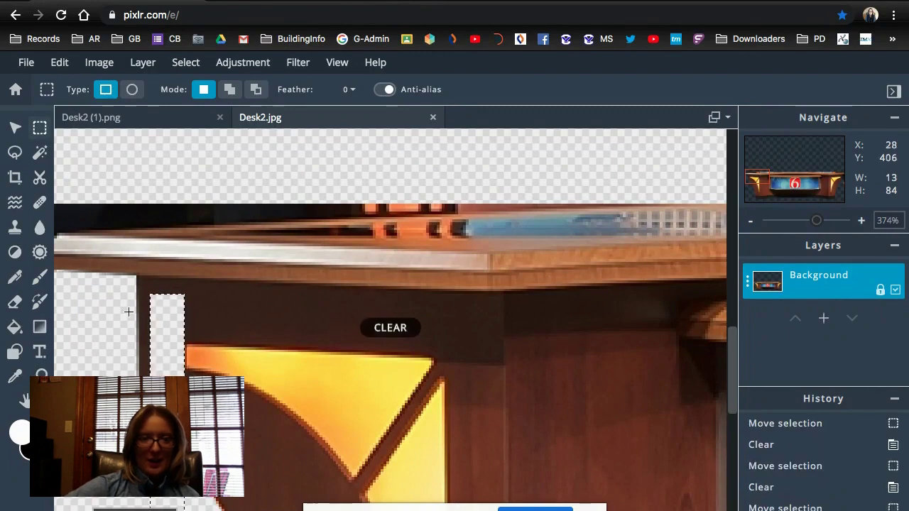
pyautogui.hotkey('ctrl', 'z')
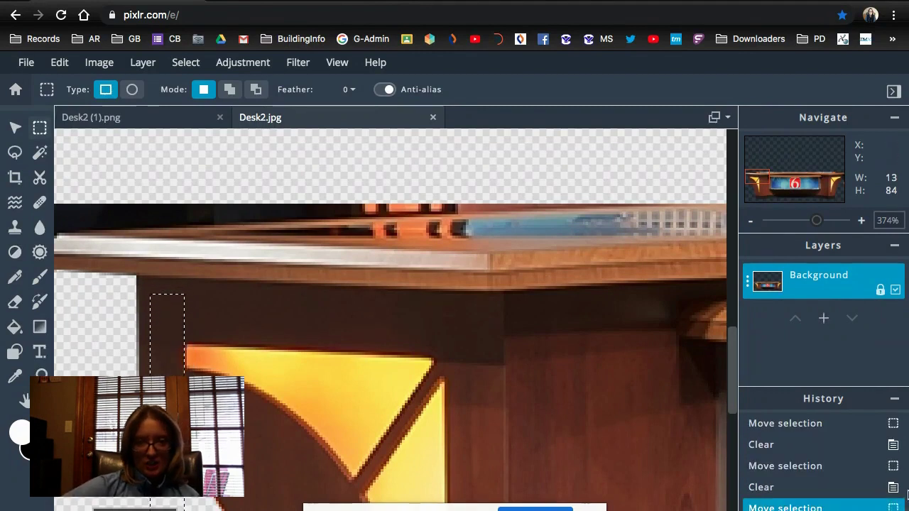
# Delete two thin strips along the image's bottom edge on the Background layer, then zoom out.
pyautogui.scroll(-8, 726, 407)
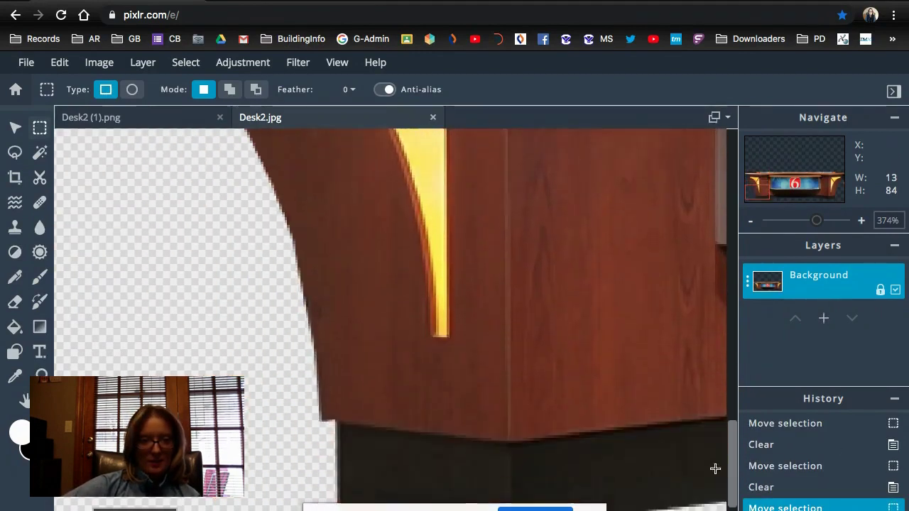
pyautogui.rightClick(712, 490)
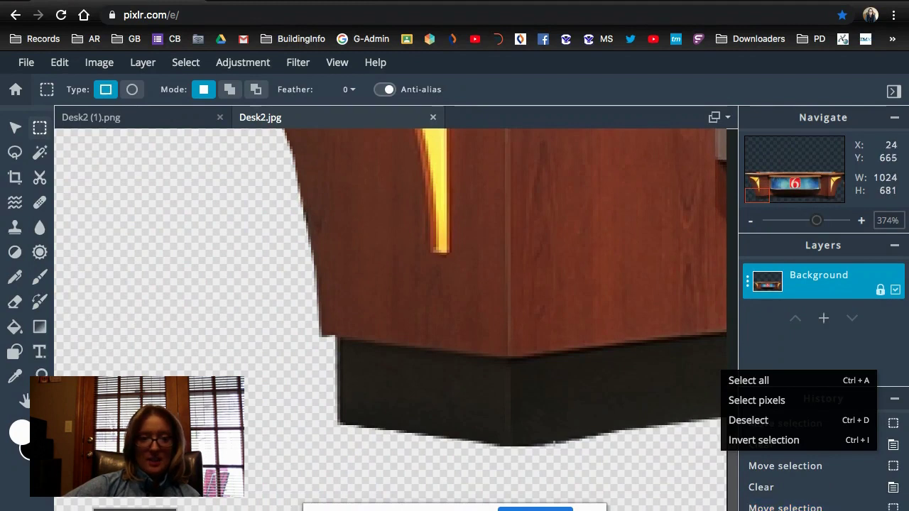
pyautogui.moveTo(136, 481); pyautogui.dragTo(489, 468)
pyautogui.press('Delete')
pyautogui.hotkey('ctrl', 'z')
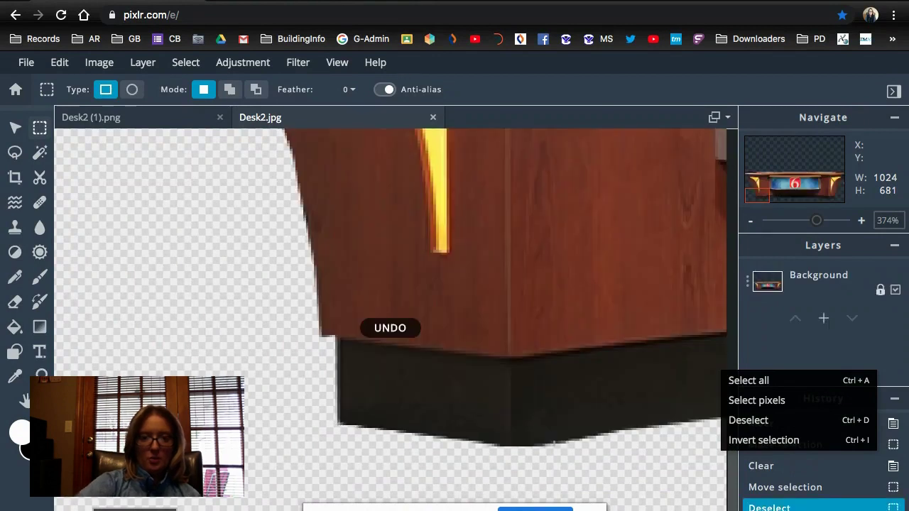
pyautogui.click(845, 283)
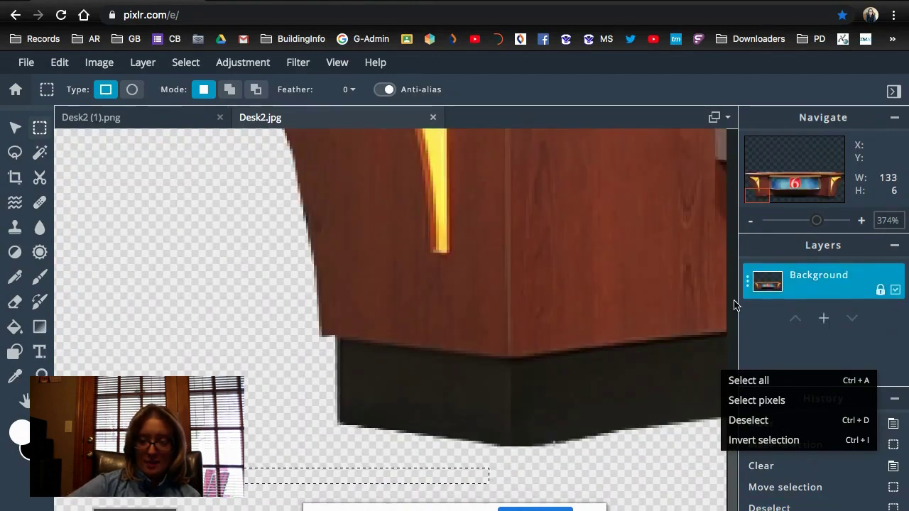
pyautogui.press('Delete')
pyautogui.press('Down')
pyautogui.press('Down')
pyautogui.press('Down')
pyautogui.press('Down')
pyautogui.press('Down')
pyautogui.press('Down')
pyautogui.press('Down')
pyautogui.press('Down')
pyautogui.press('Down')
pyautogui.press('Down')
pyautogui.press('Down')
pyautogui.press('Down')
pyautogui.press('Down')
pyautogui.press('Down')
pyautogui.press('Down')
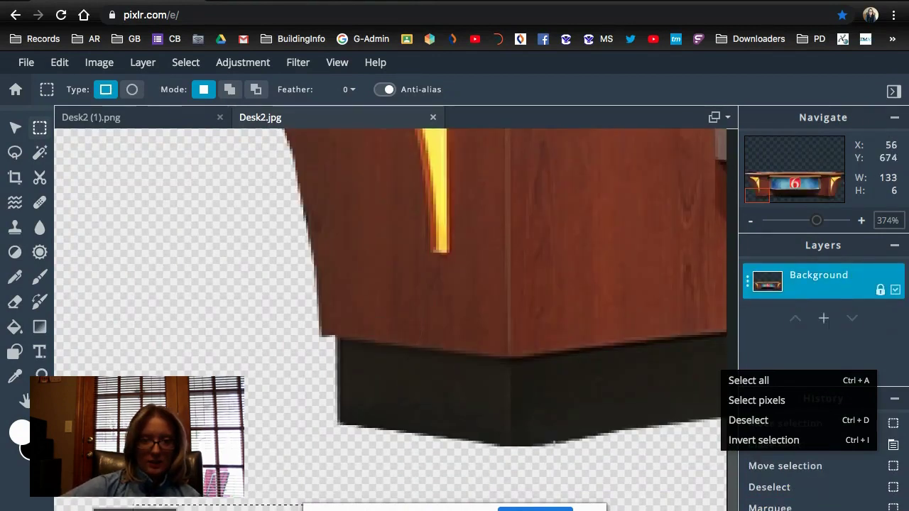
pyautogui.press('Delete')
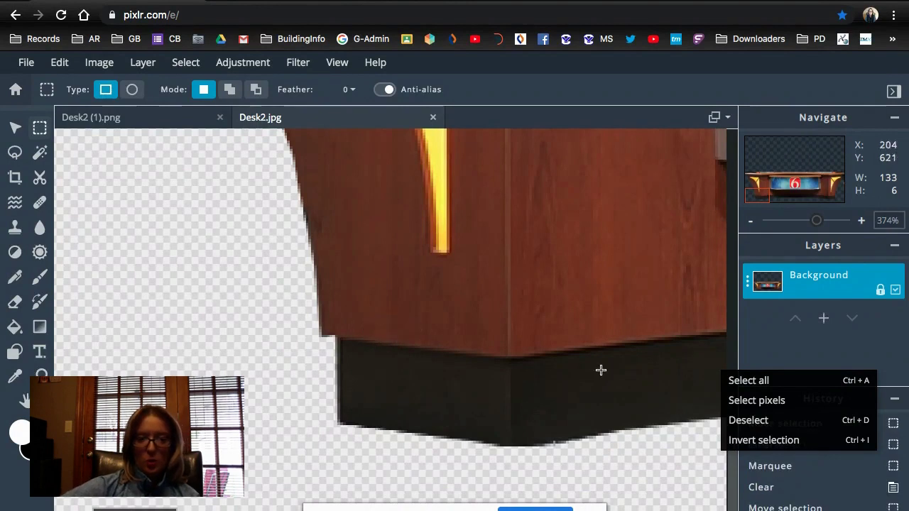
pyautogui.moveTo(818, 221); pyautogui.dragTo(792, 225)
# Marquee-select and delete the thin strip beside the desk's right edge, then zoom in on that corner.
pyautogui.click(700, 392)
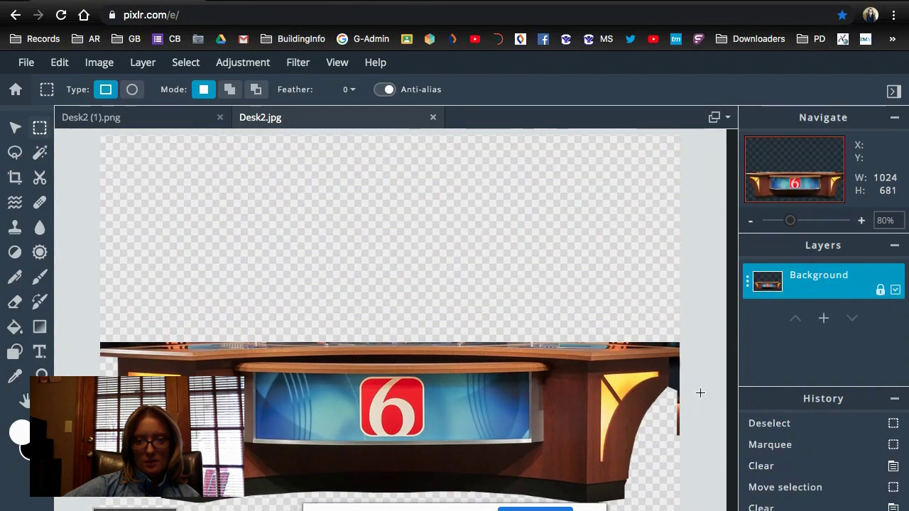
pyautogui.moveTo(685, 383); pyautogui.dragTo(671, 465)
pyautogui.press('Delete')
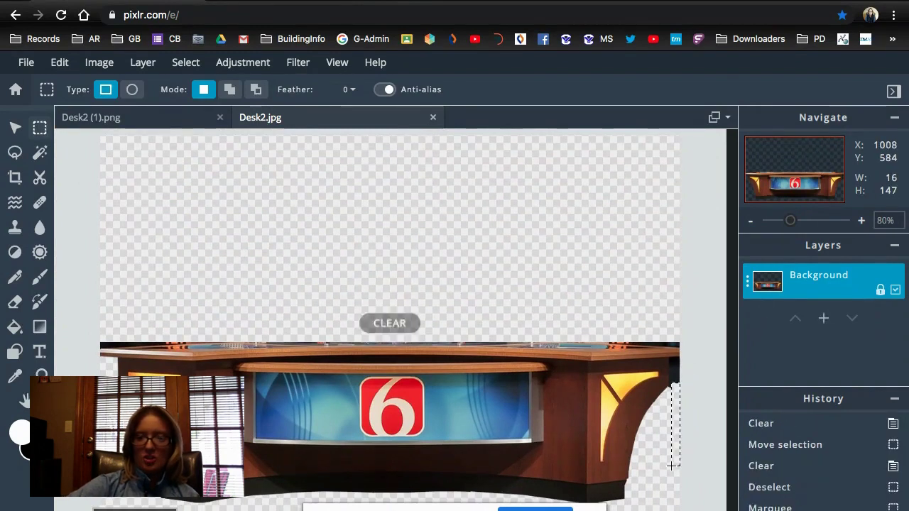
pyautogui.click(675, 387)
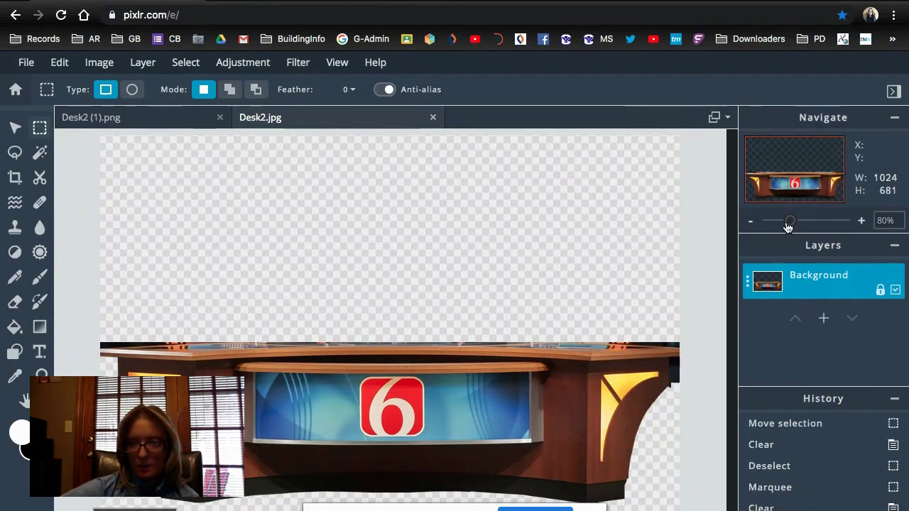
pyautogui.moveTo(789, 221); pyautogui.dragTo(813, 223)
pyautogui.moveTo(775, 194); pyautogui.dragTo(837, 186)
pyautogui.moveTo(683, 206); pyautogui.dragTo(689, 213)
# With the Polygon Lasso, outline the dark patch at the desk's right corner and delete it.
pyautogui.click(15, 152)
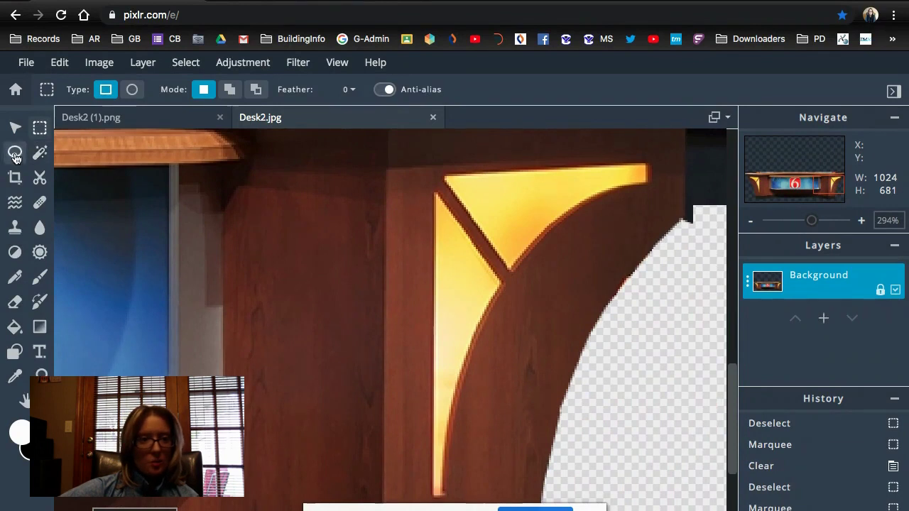
pyautogui.click(131, 89)
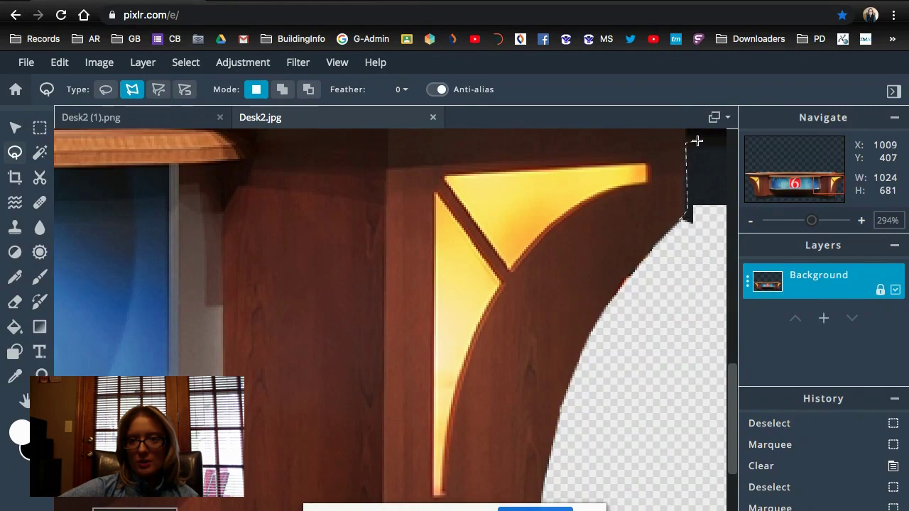
pyautogui.click(723, 144)
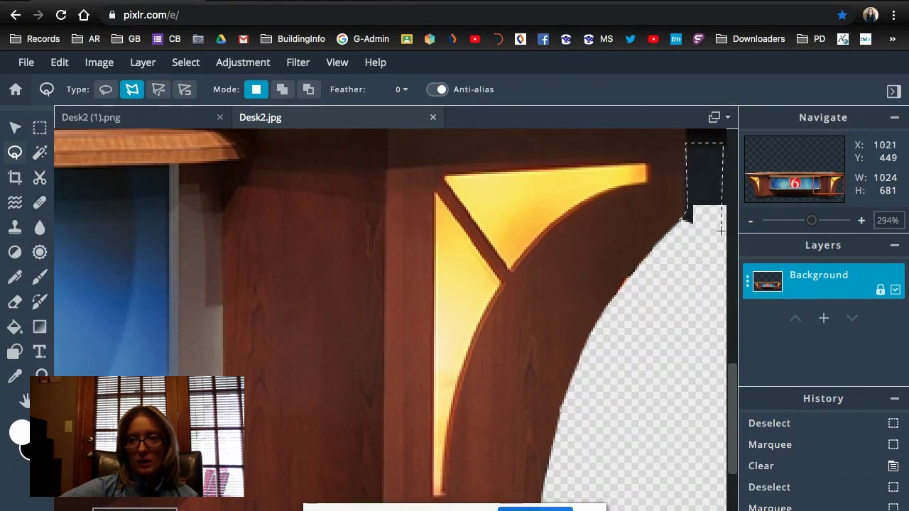
pyautogui.click(681, 244)
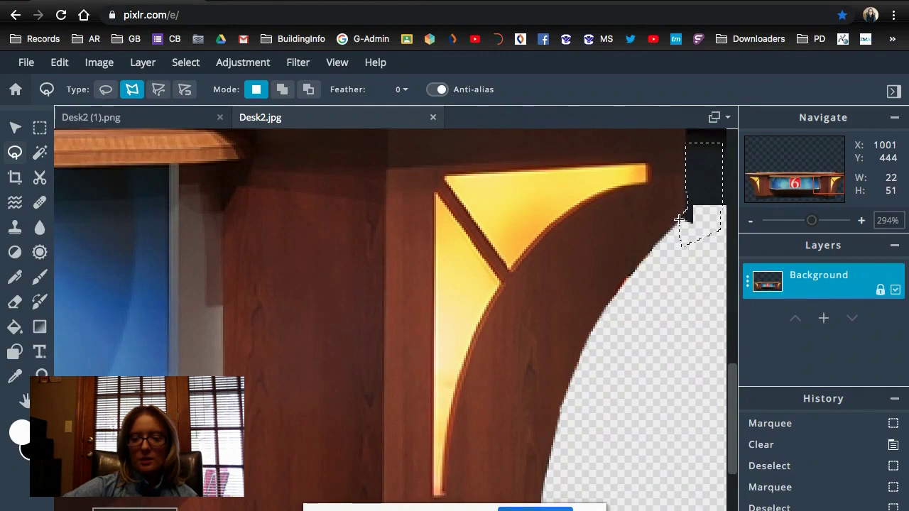
pyautogui.press('Delete')
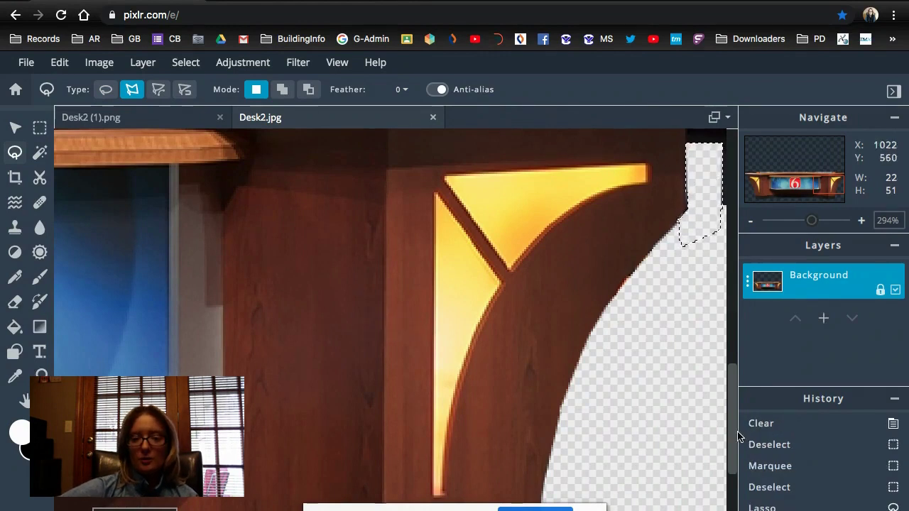
# Clear the remaining dark area under the desktop's right corner, then zoom to fit.
pyautogui.moveTo(827, 184); pyautogui.dragTo(842, 180)
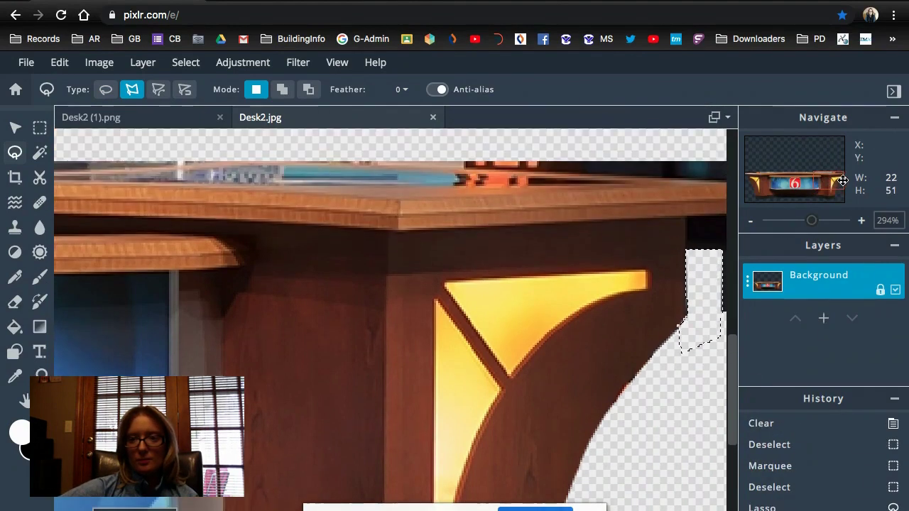
pyautogui.click(686, 220)
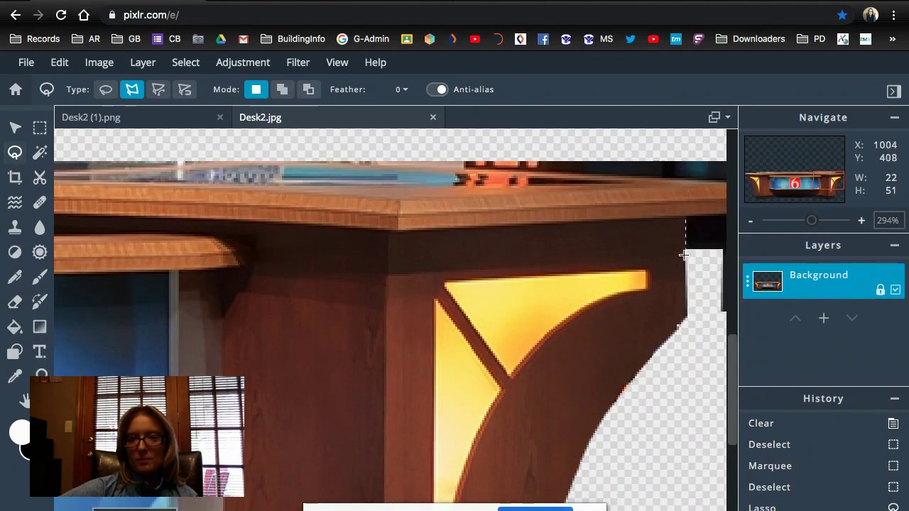
pyautogui.click(685, 272)
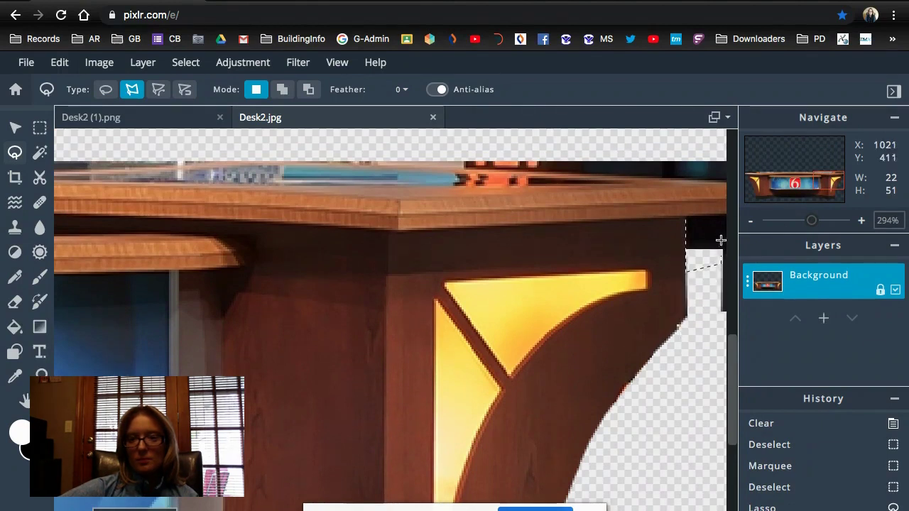
pyautogui.click(684, 218)
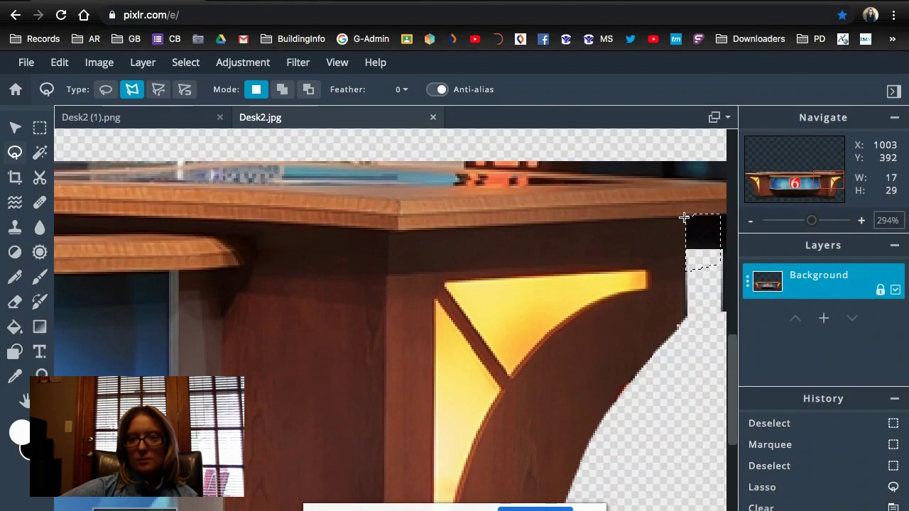
pyautogui.press('Delete')
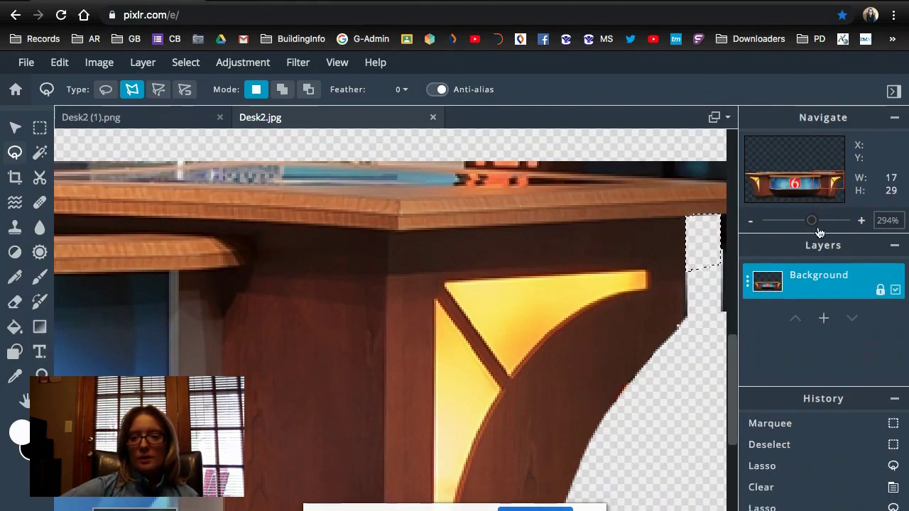
pyautogui.hotkey('ctrl', '0')
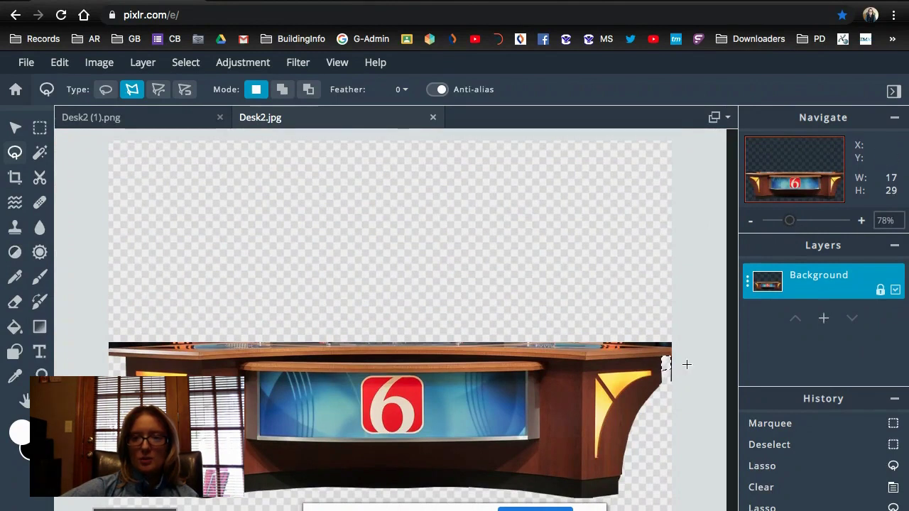
# Marquee the thin sliver beside the desk's upper right edge and delete it to transparency.
pyautogui.press('Escape')
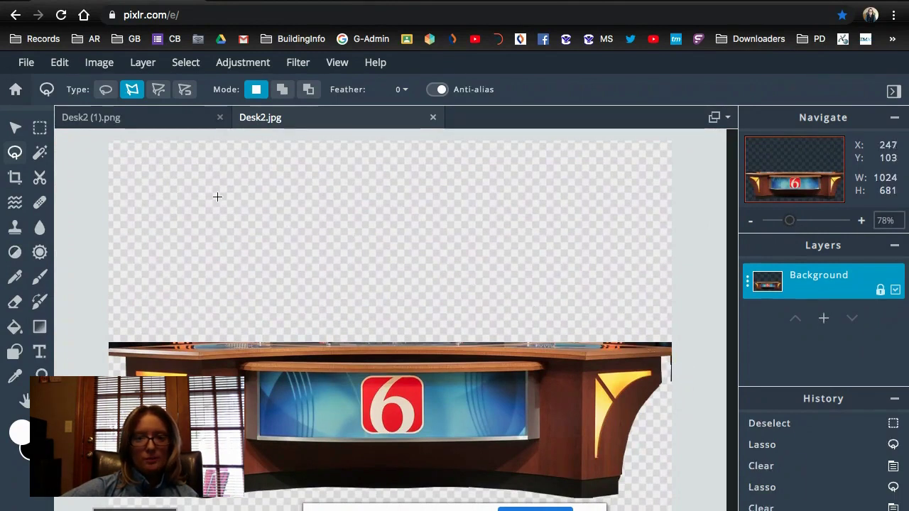
pyautogui.click(39, 129)
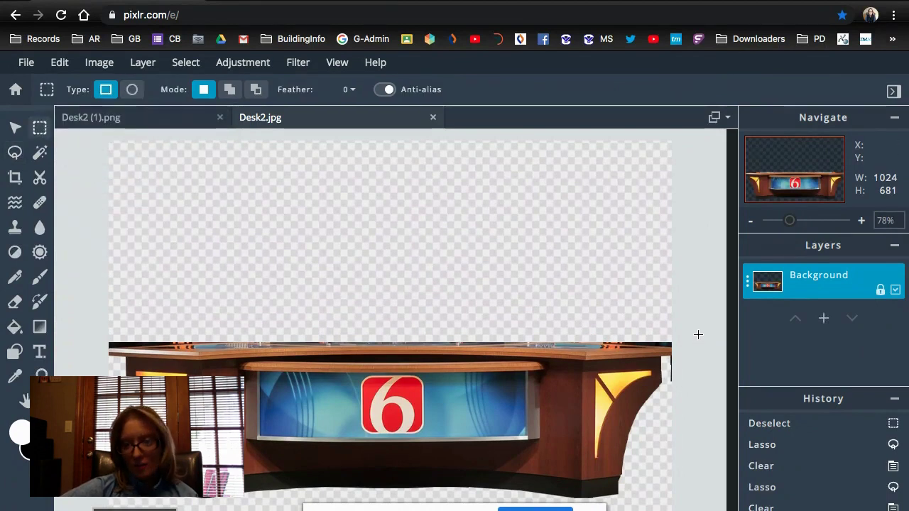
pyautogui.moveTo(699, 332); pyautogui.dragTo(668, 409)
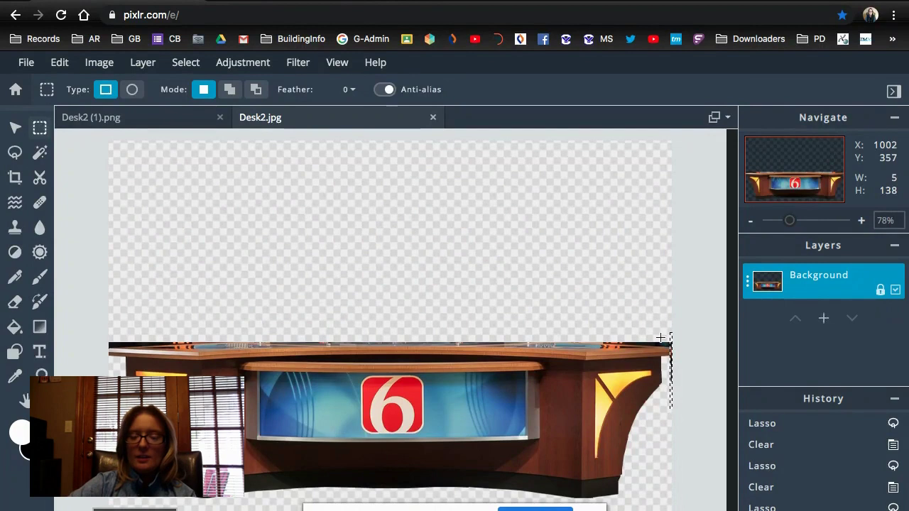
pyautogui.press('Delete')
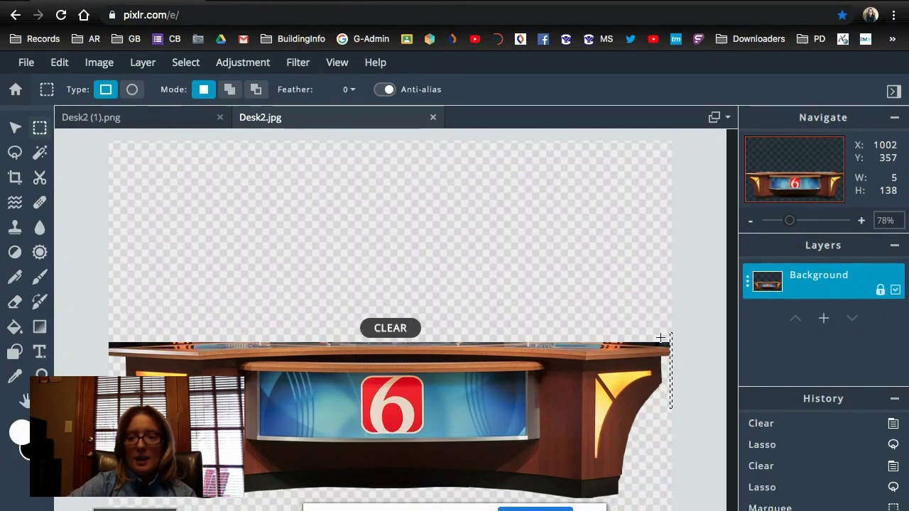
pyautogui.click(660, 459)
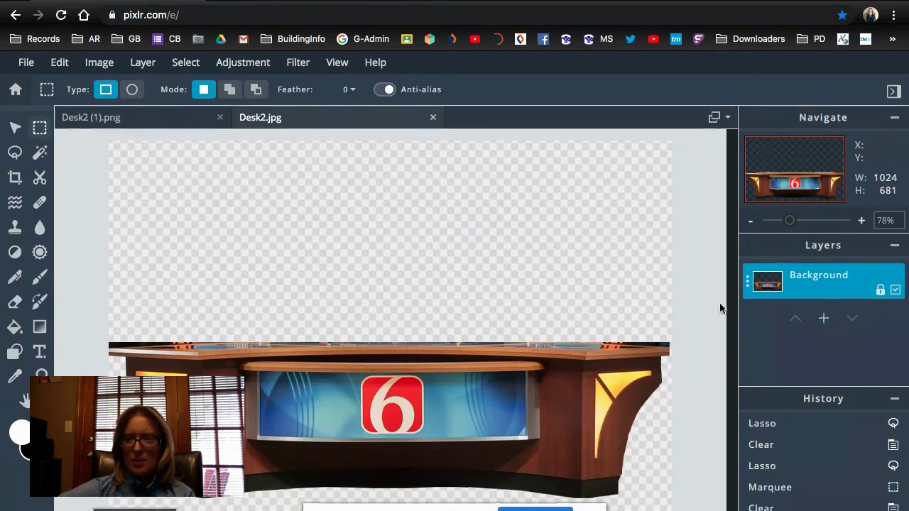
# Unlock the desk layer and drag the desk image higher on the canvas.
pyautogui.click(20, 133)
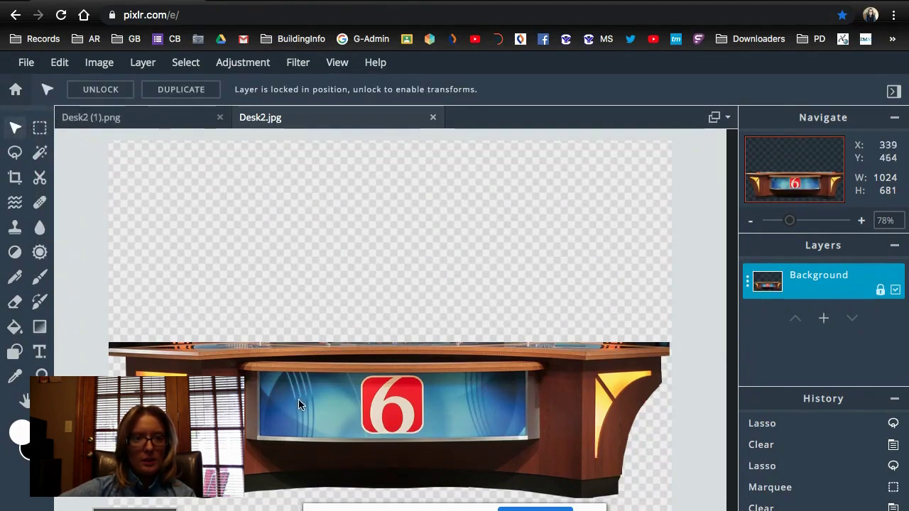
pyautogui.click(880, 291)
pyautogui.moveTo(416, 434); pyautogui.dragTo(420, 334)
pyautogui.click(396, 442)
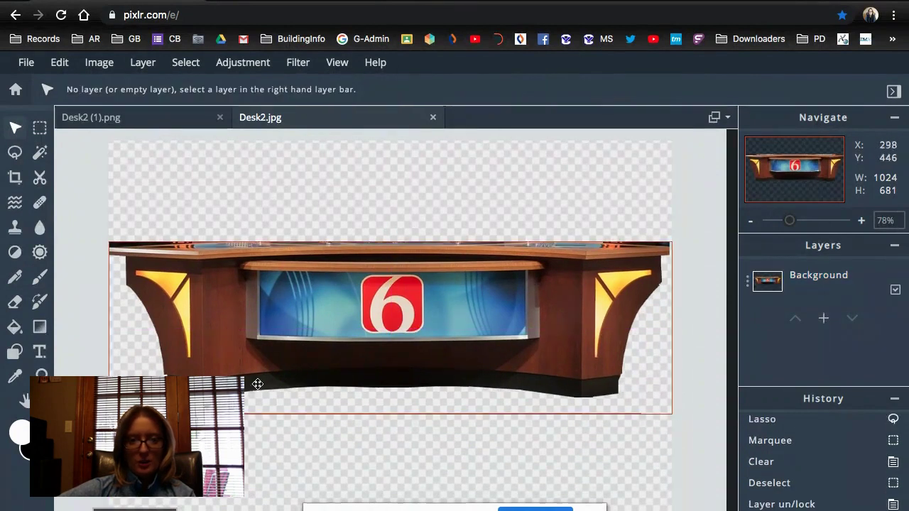
# Select the strip below the desk and delete the red line from the Background layer.
pyautogui.click(40, 127)
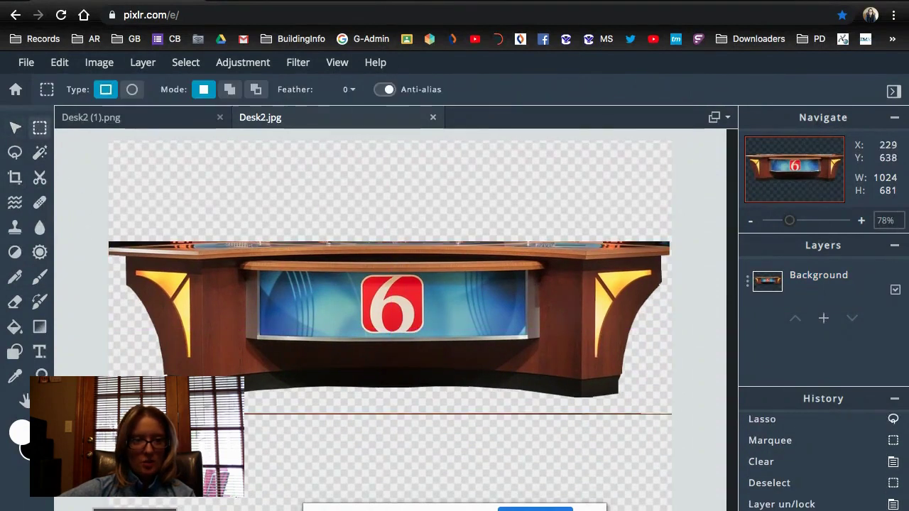
pyautogui.moveTo(174, 409); pyautogui.dragTo(689, 459)
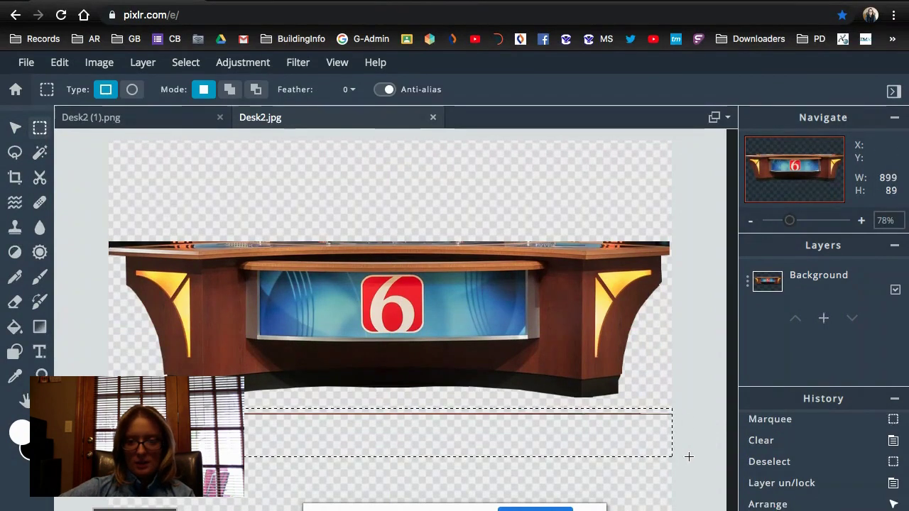
pyautogui.press('Delete')
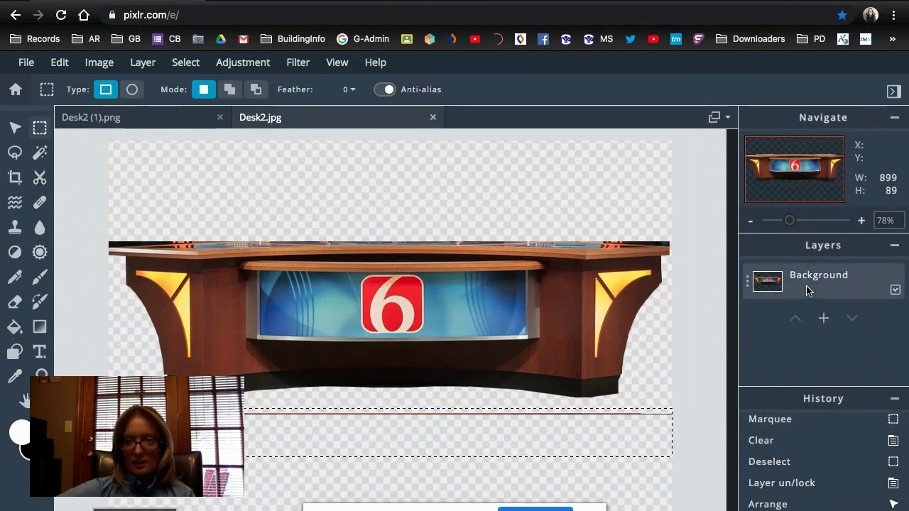
pyautogui.click(831, 290)
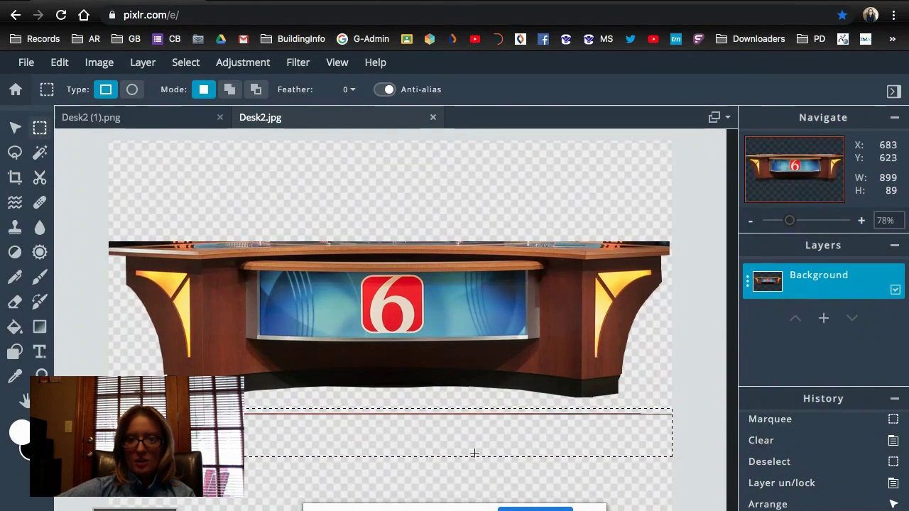
pyautogui.press('Delete')
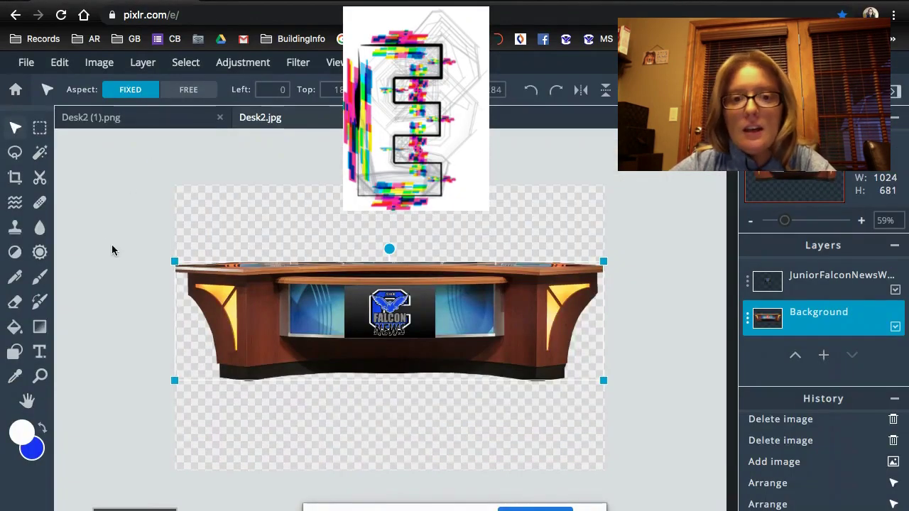
# Shift the JuniorFalconNews logo to left 404, top 240, centred over the desk's front panel.
pyautogui.click(641, 210)
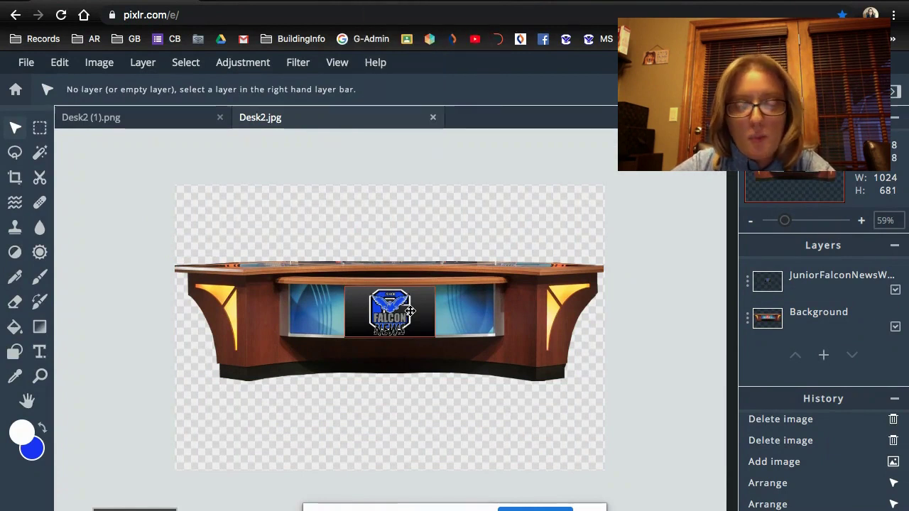
pyautogui.click(408, 317)
pyautogui.moveTo(408, 318)
pyautogui.mouseDown()
pyautogui.moveTo(409, 383)
pyautogui.moveTo(410, 305)
pyautogui.mouseUp()
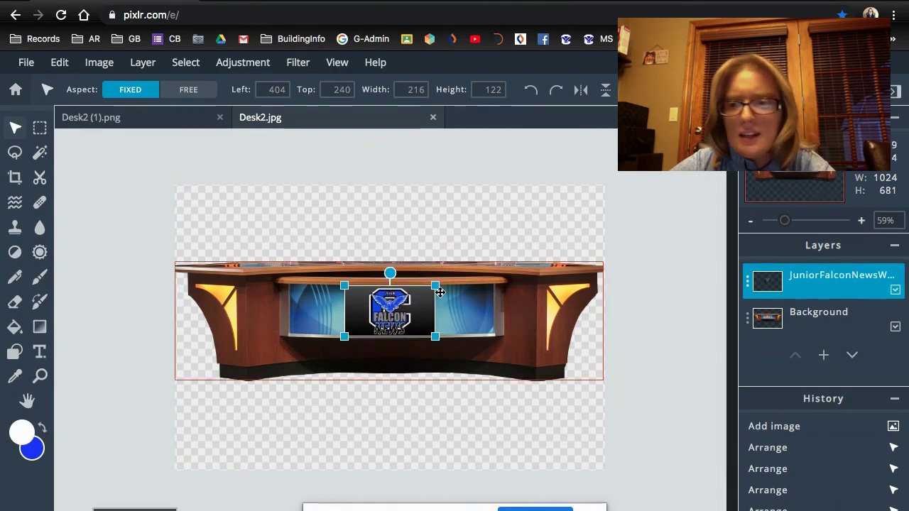
pyautogui.click(824, 355)
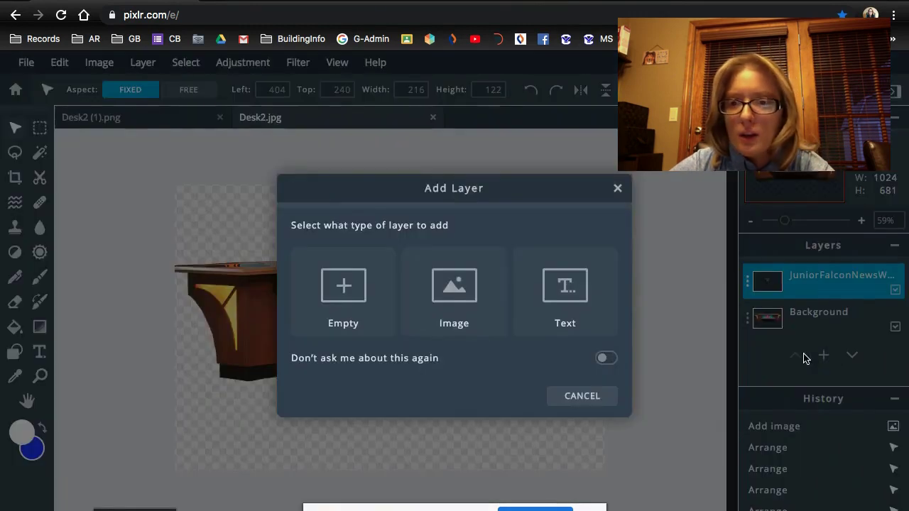
pyautogui.click(617, 188)
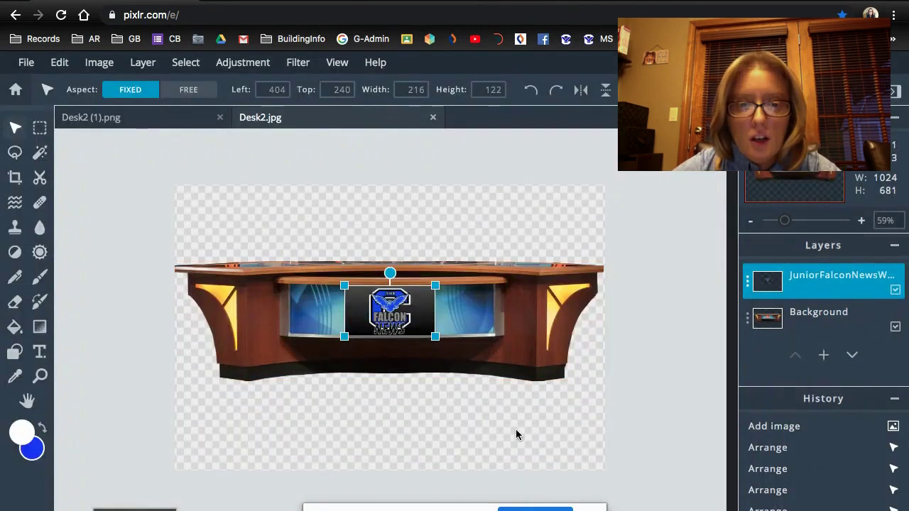
pyautogui.press('Delete')
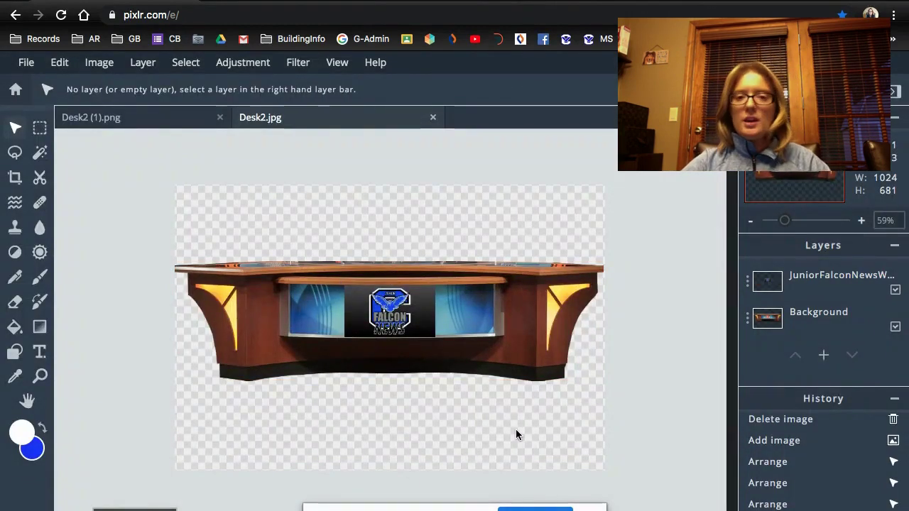